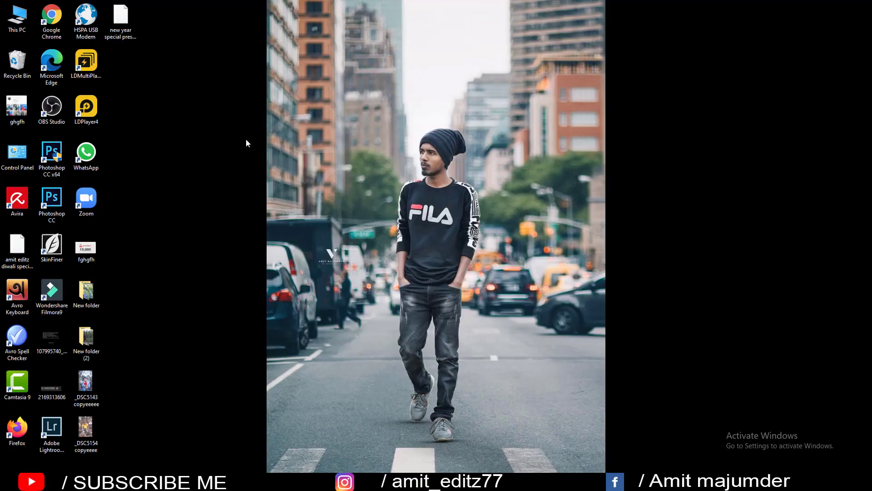
Refresh the desktop twice from its right-click menu
right_click(391, 177)
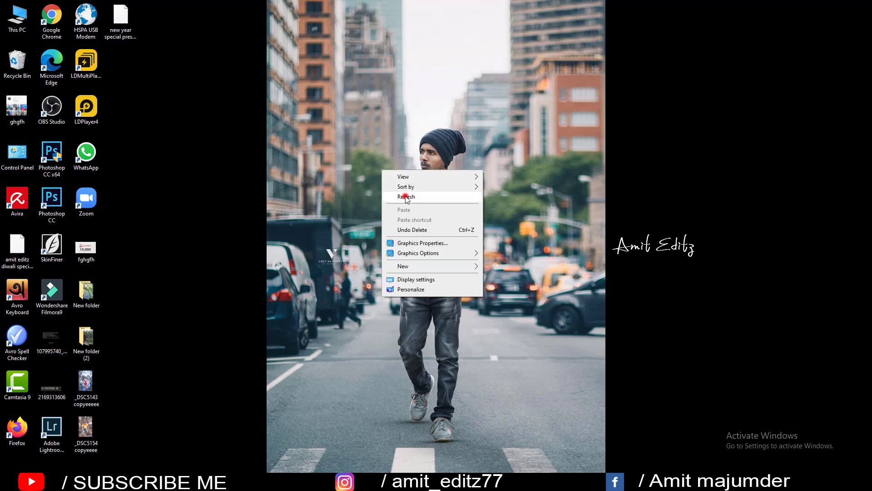
left_click(400, 197)
right_click(390, 171)
left_click(399, 180)
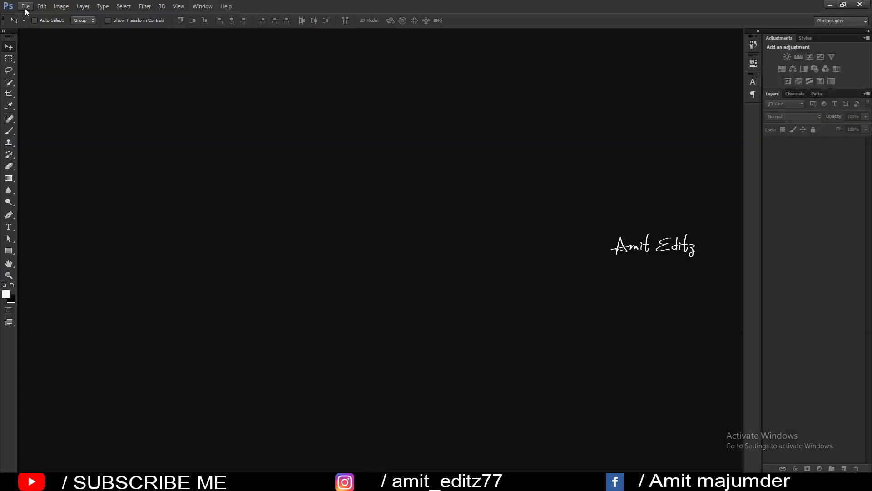
Open the xfgfdgd copyaaaa photo, dock it, and duplicate its Background layer
left_click(25, 6)
left_click(27, 25)
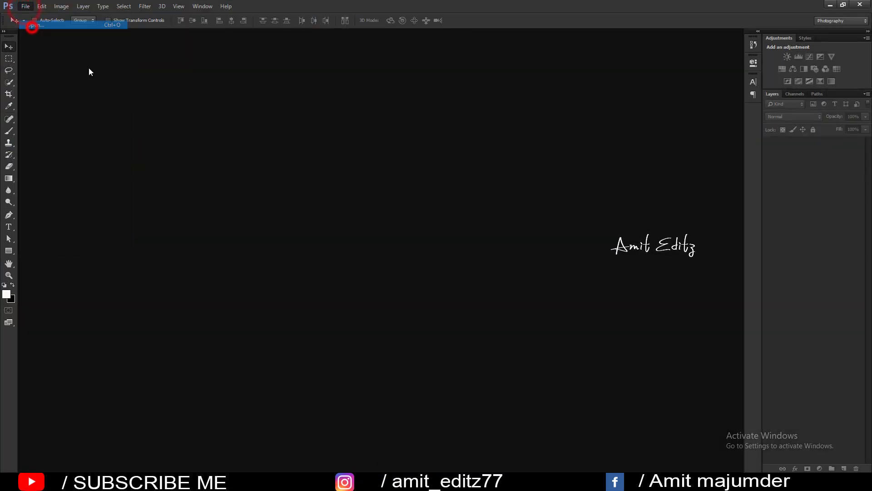
left_click(408, 73)
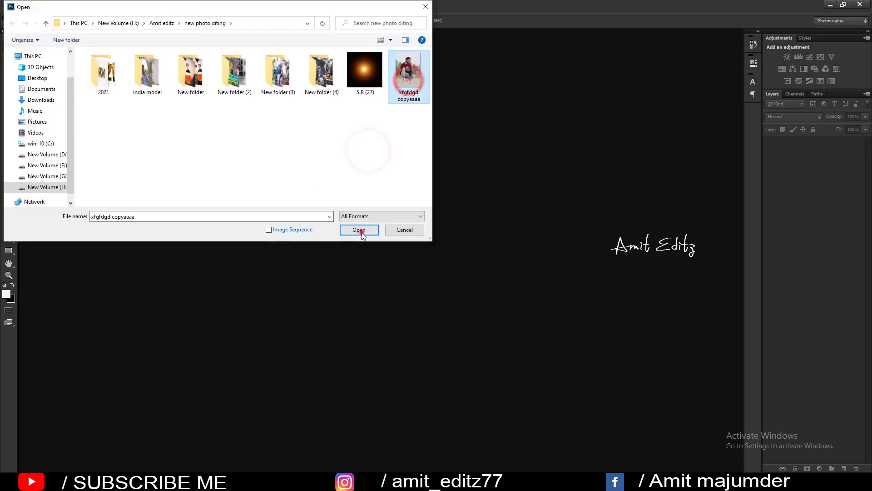
left_click(359, 229)
left_click_drag(249, 37, 254, 30)
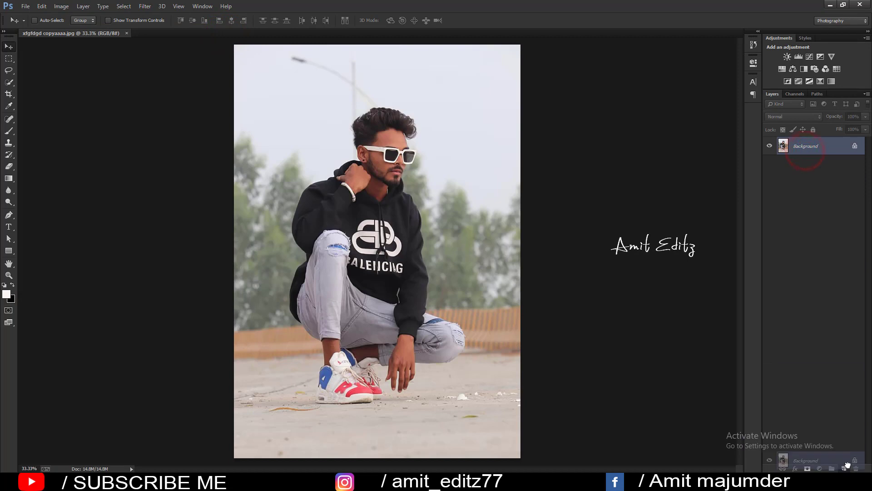
left_click_drag(808, 163, 843, 468)
Apply Shadows/Highlights with the shadows Amount set to 26%
left_click(145, 6)
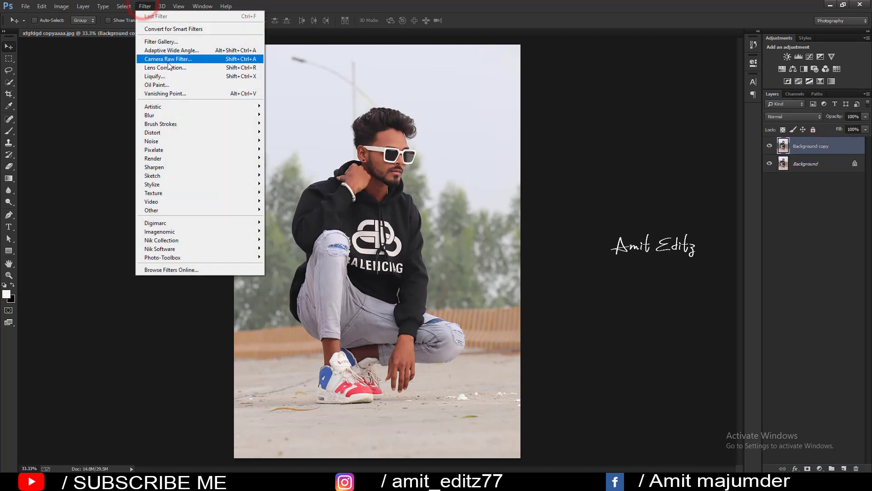
mouse_move(102, 29)
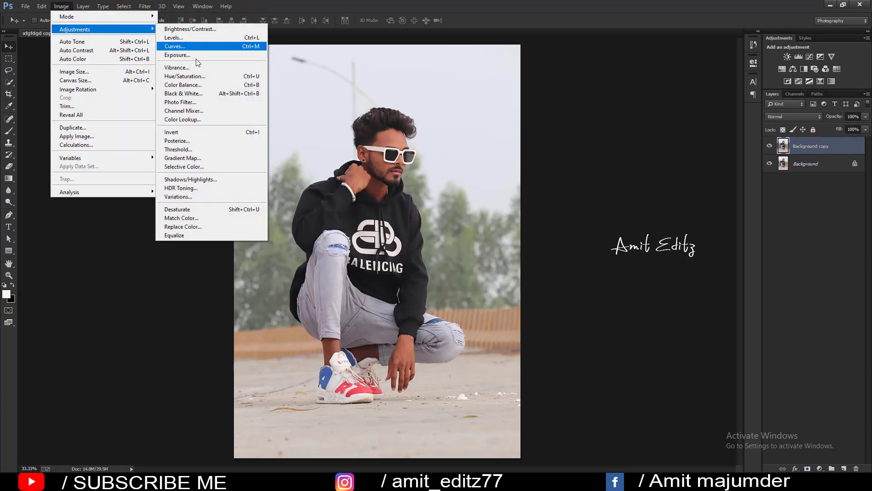
left_click(200, 179)
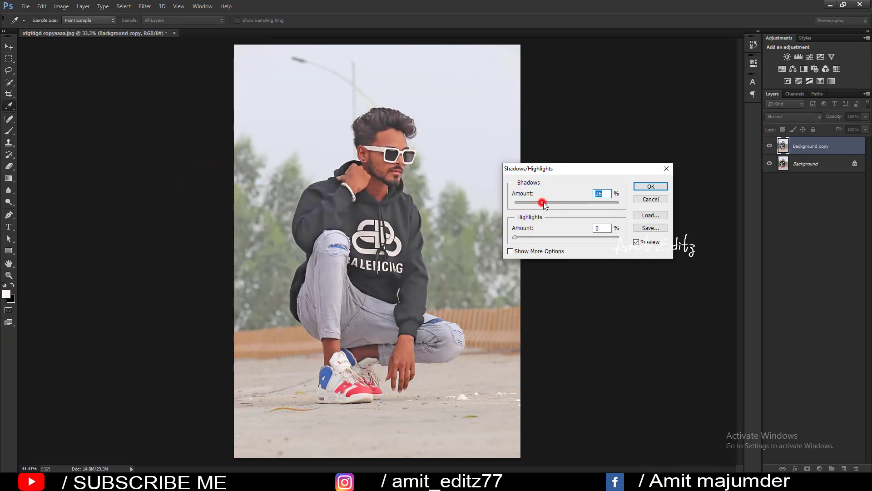
left_click_drag(551, 202, 542, 202)
left_click(651, 187)
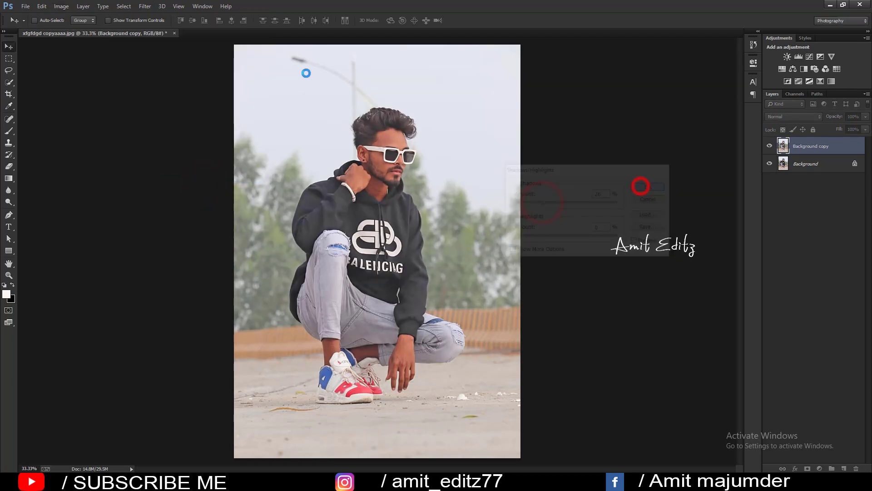
Run Imagenomic Noiseware Professional with default settings on the Background copy layer
left_click(146, 6)
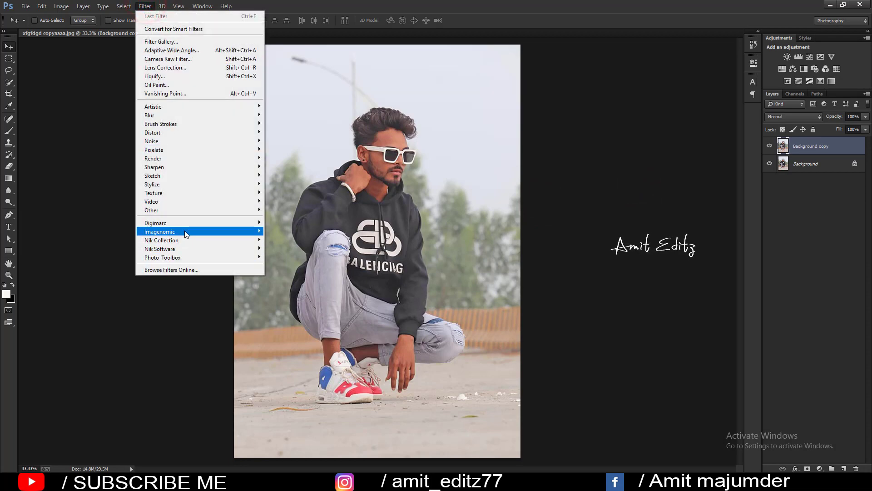
mouse_move(159, 232)
left_click(293, 231)
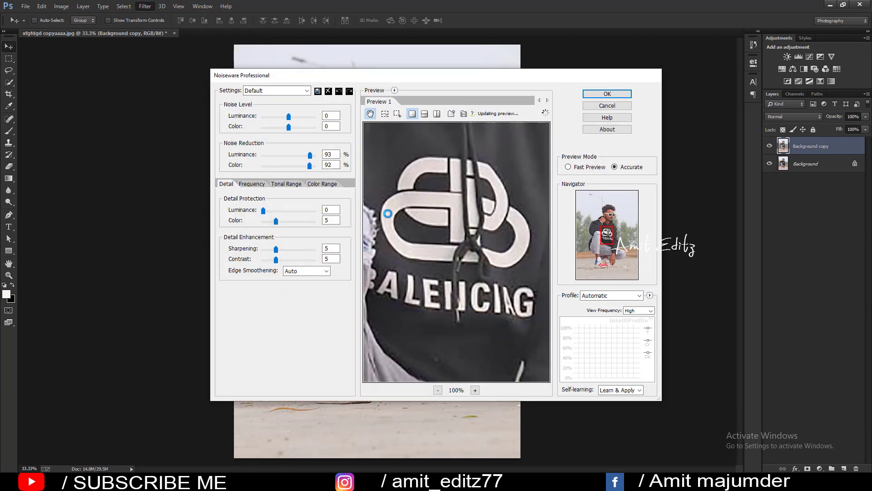
left_click(604, 94)
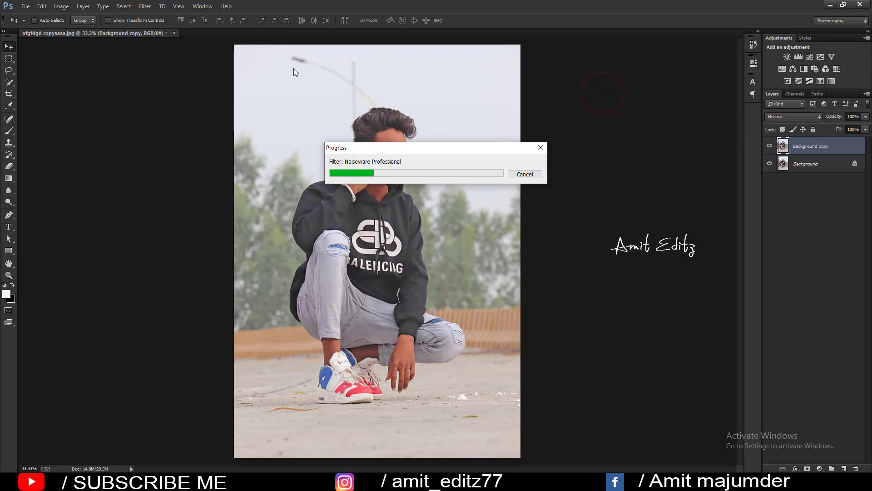
left_click(143, 7)
left_click(166, 59)
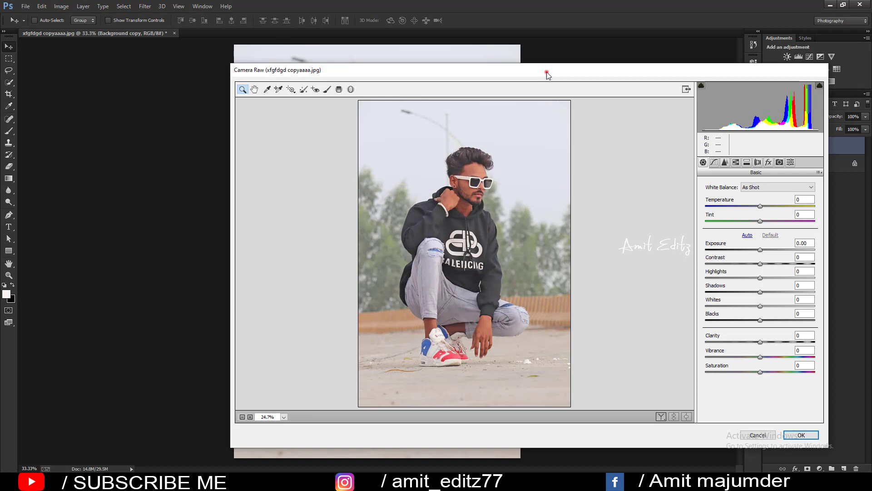
In Camera Raw, raise Contrast, shift the Greens hue and set Oranges luminance to +63
left_click_drag(547, 74, 434, 65)
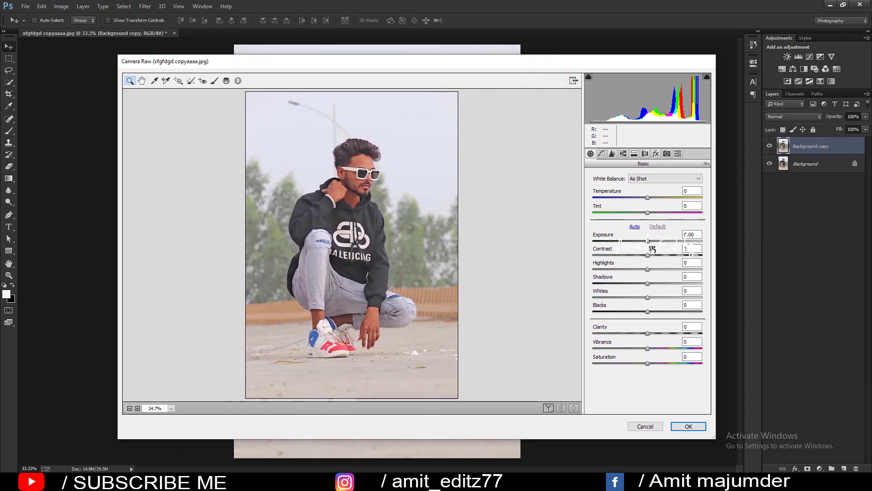
left_click_drag(651, 253, 650, 256)
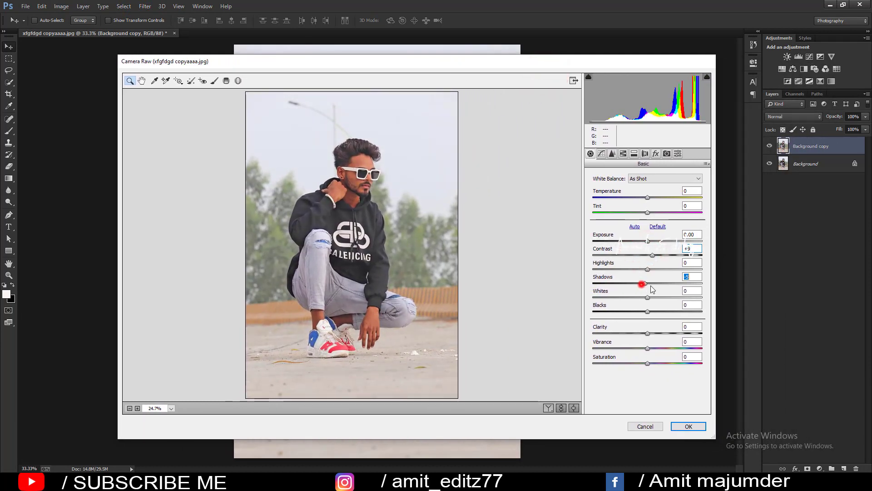
left_click(622, 153)
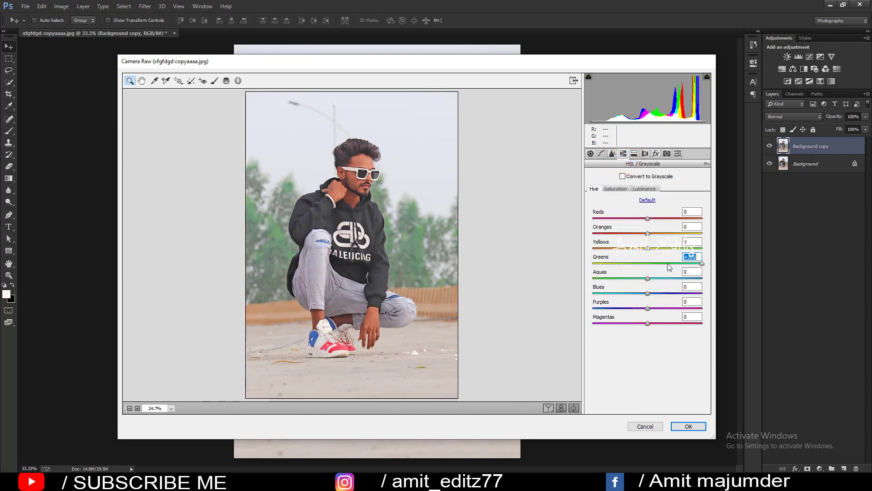
left_click(644, 189)
left_click_drag(647, 232, 674, 233)
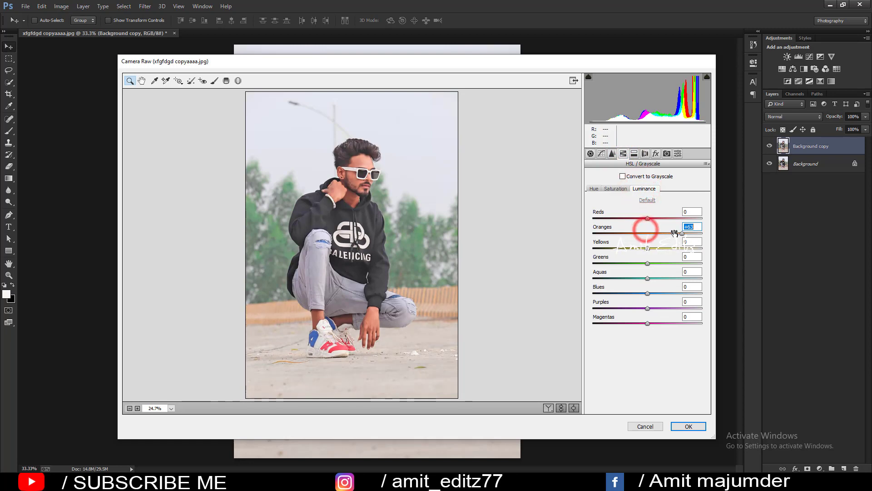
left_click(688, 426)
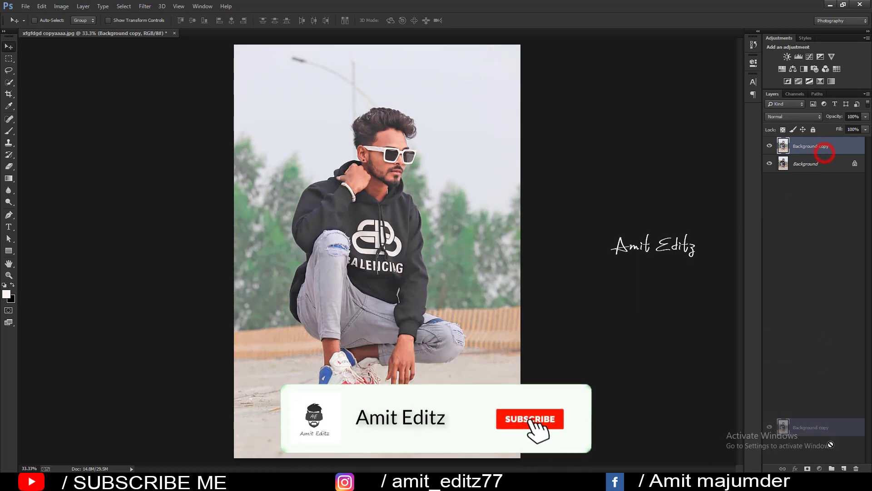
Duplicate the layer and in Camera Raw set Greens and Yellows hue to +100
key("ctrl+j")
left_click(145, 7)
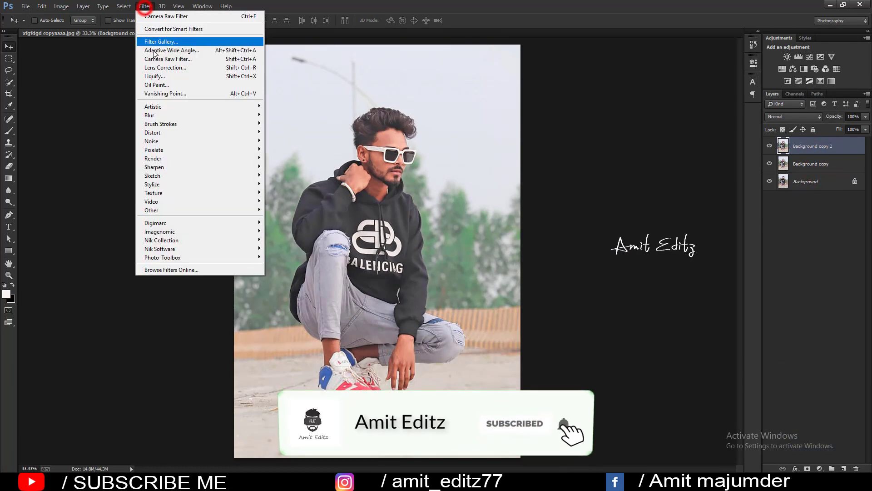
left_click(156, 58)
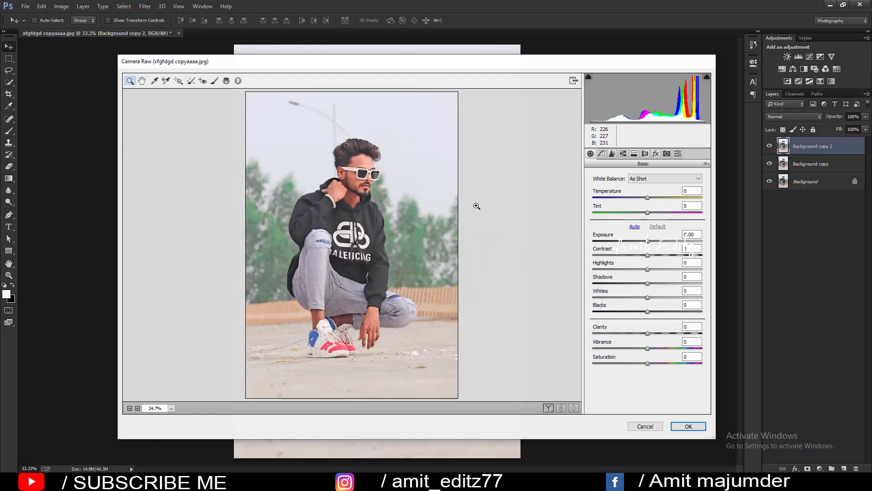
left_click(623, 153)
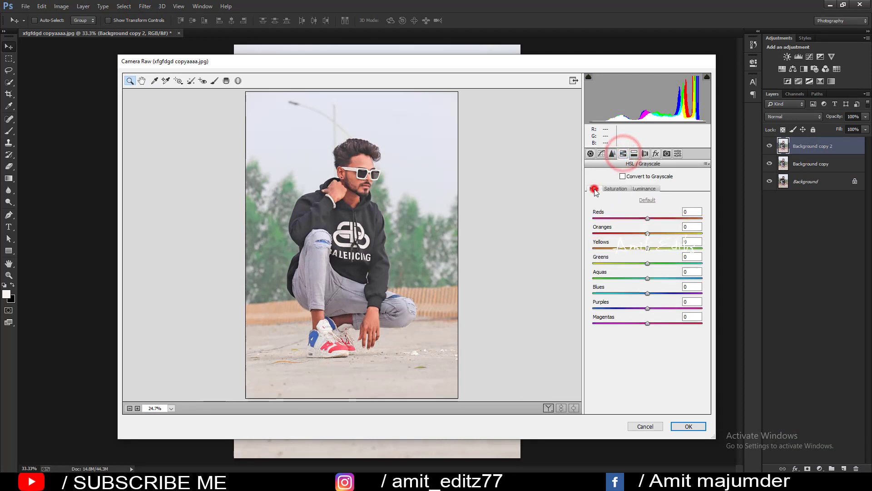
left_click(594, 188)
left_click_drag(647, 263, 703, 263)
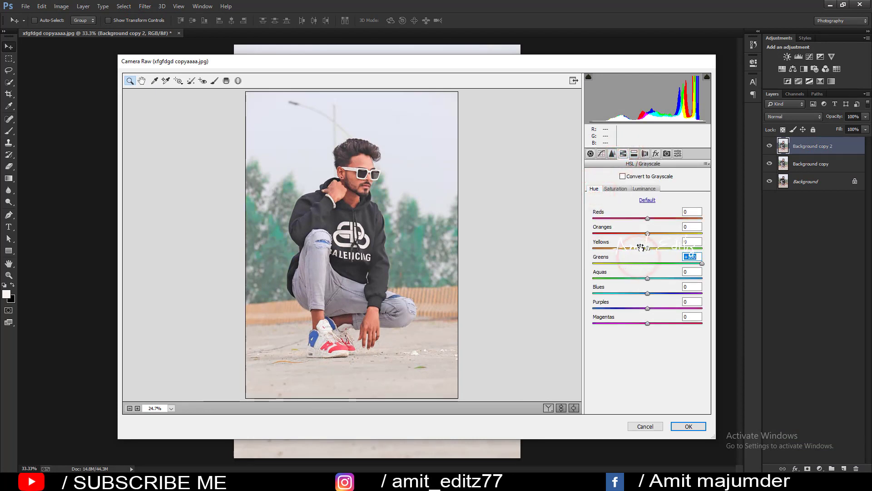
left_click_drag(647, 247, 704, 248)
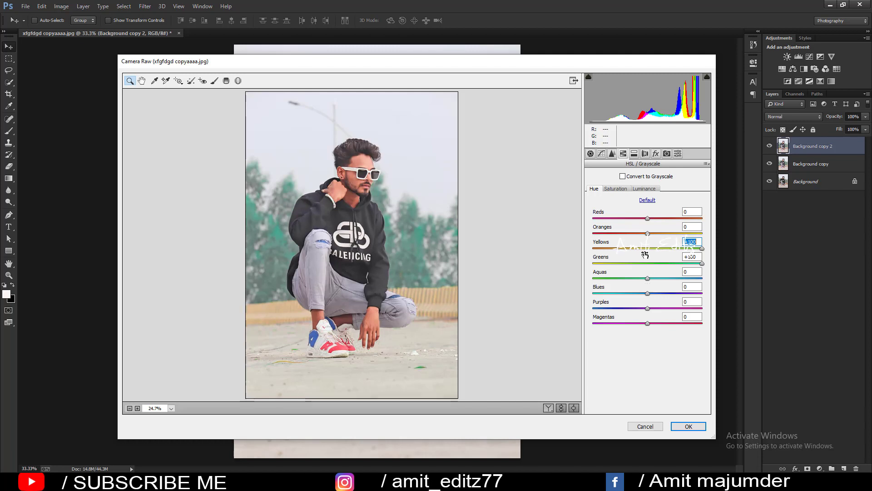
Set Aquas and Blues saturation to +100 and apply the Camera Raw pass
left_click(615, 188)
left_click_drag(647, 278, 704, 278)
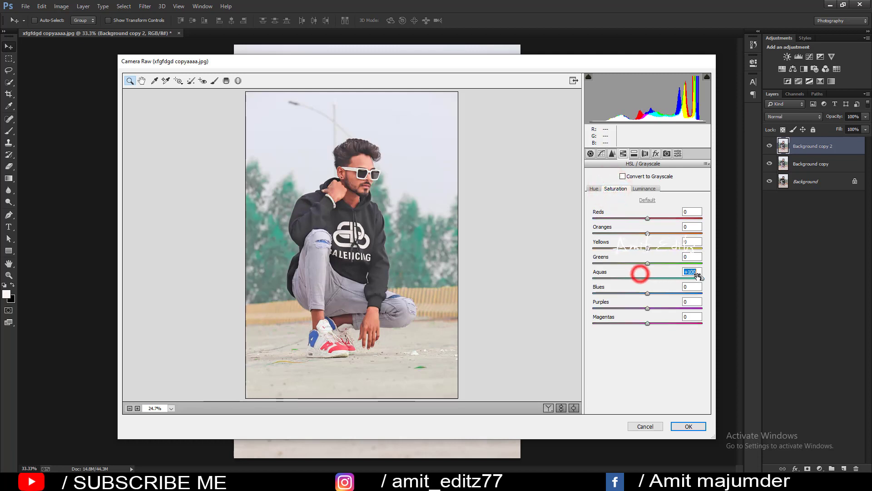
left_click_drag(647, 293, 701, 292)
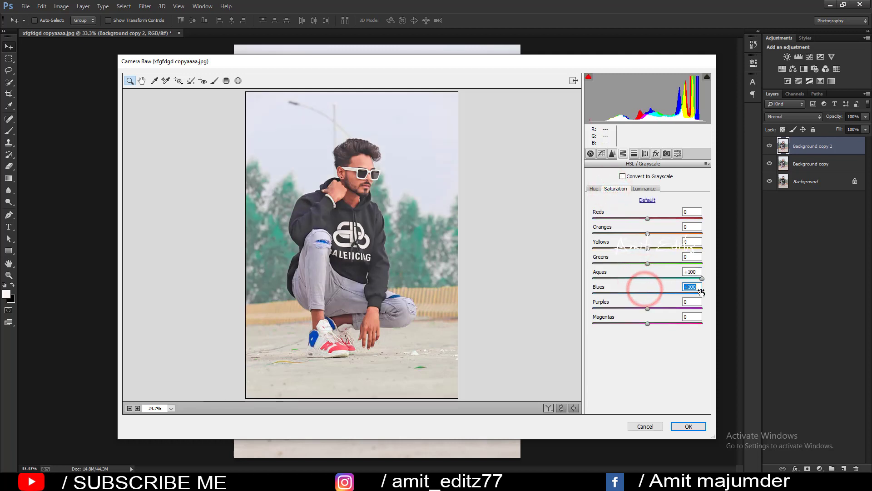
left_click(686, 429)
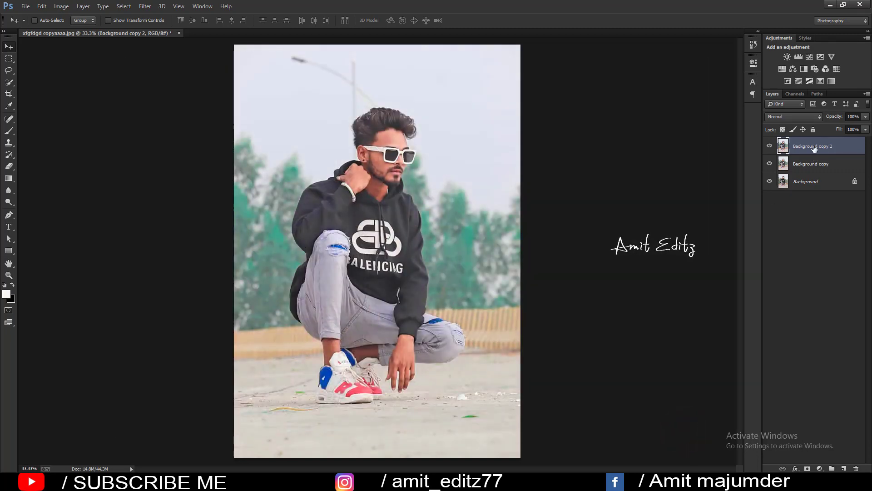
Duplicate the layer; in Camera Raw raise Greens/Aquas hue, Aquas saturation, Oranges luminance +15
left_click_drag(814, 148, 843, 468)
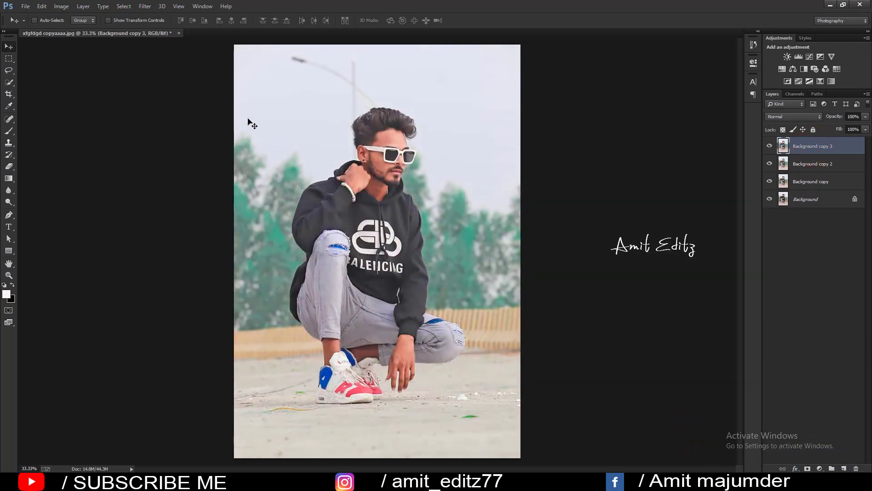
left_click(149, 6)
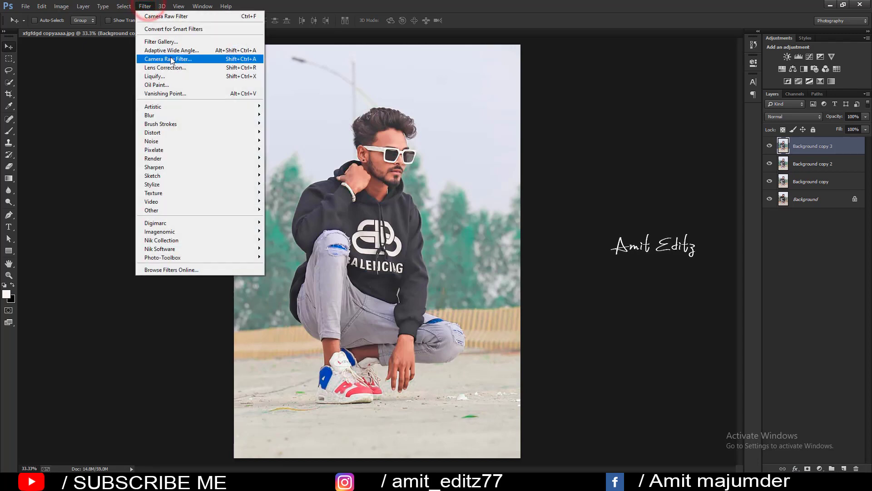
left_click(171, 57)
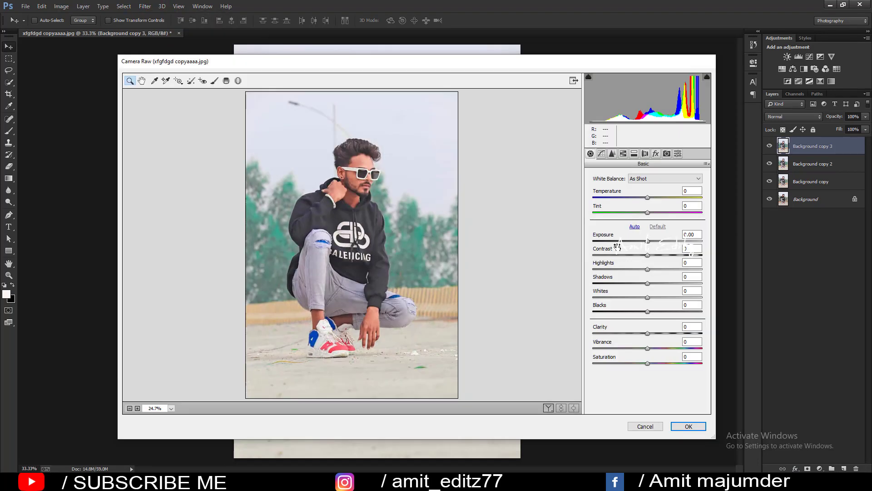
left_click(627, 154)
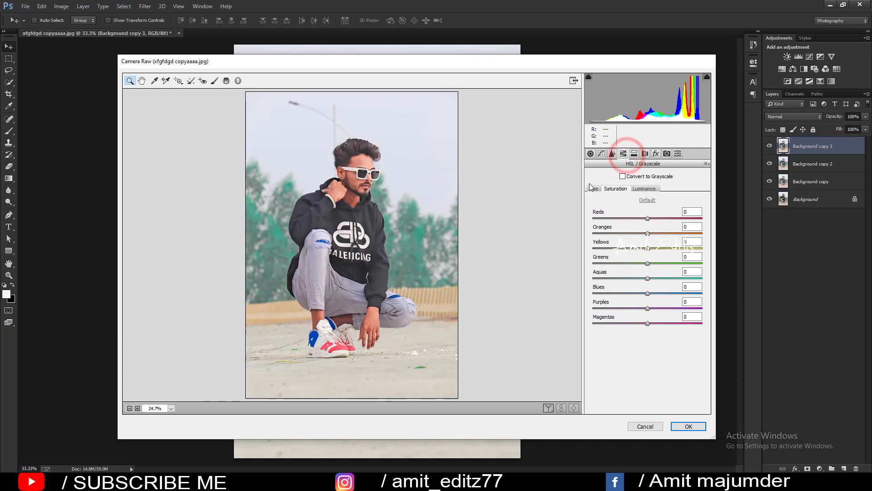
left_click(593, 188)
left_click_drag(648, 263, 701, 263)
mouse_move(648, 278)
left_mouse_down()
mouse_move(692, 278)
mouse_move(674, 278)
left_mouse_up()
left_click(616, 188)
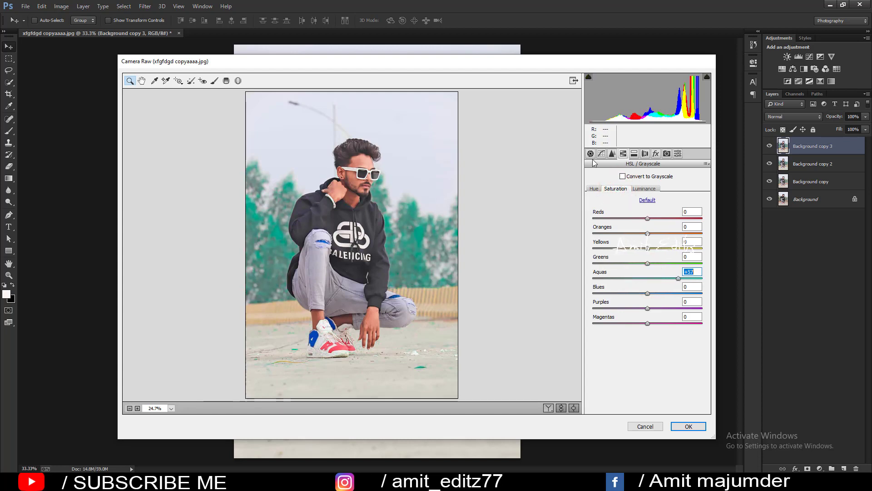
left_click(644, 188)
left_click_drag(647, 233, 661, 232)
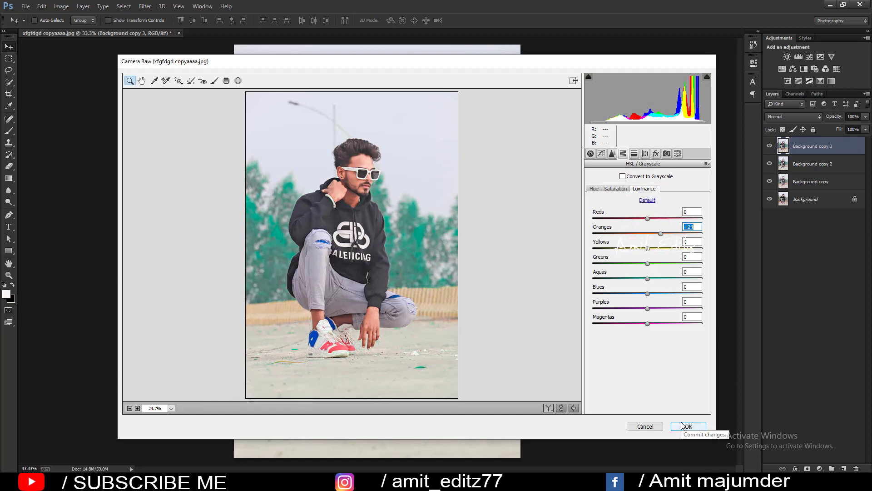
Tint highlights teal with split-toning hue 144, apply, and duplicate the layer
left_click(634, 154)
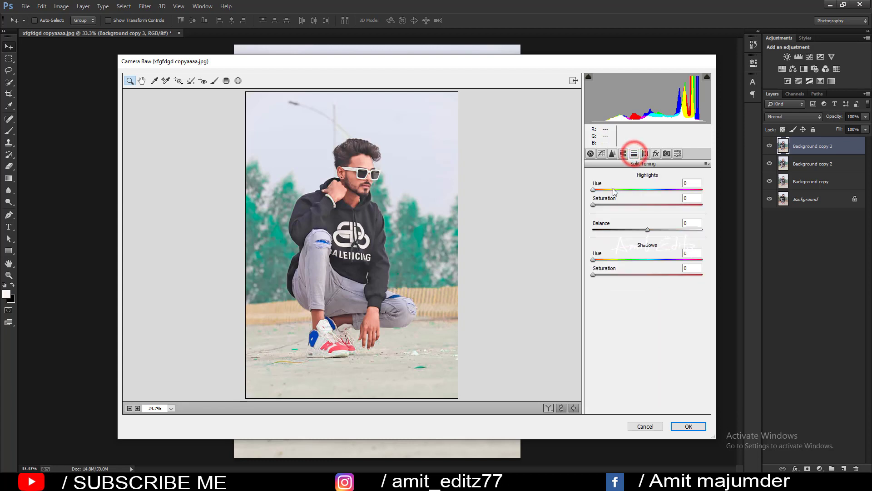
left_click(630, 190)
left_click(597, 204)
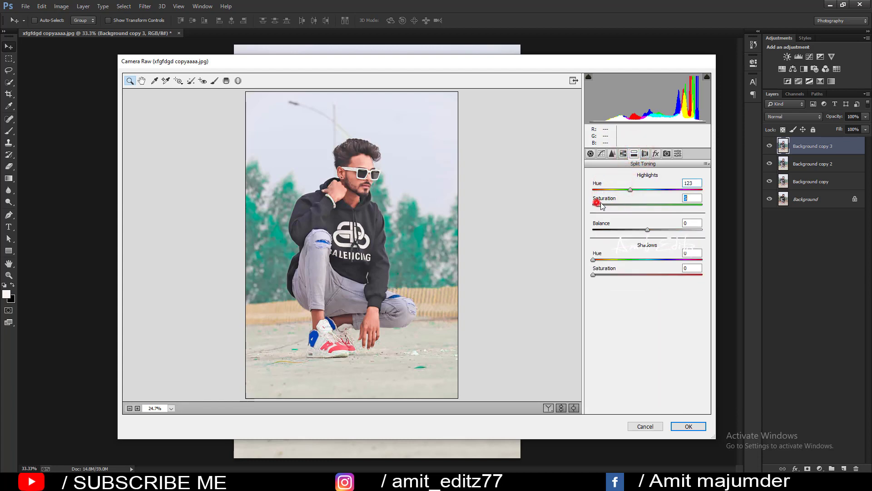
left_click_drag(601, 206, 603, 207)
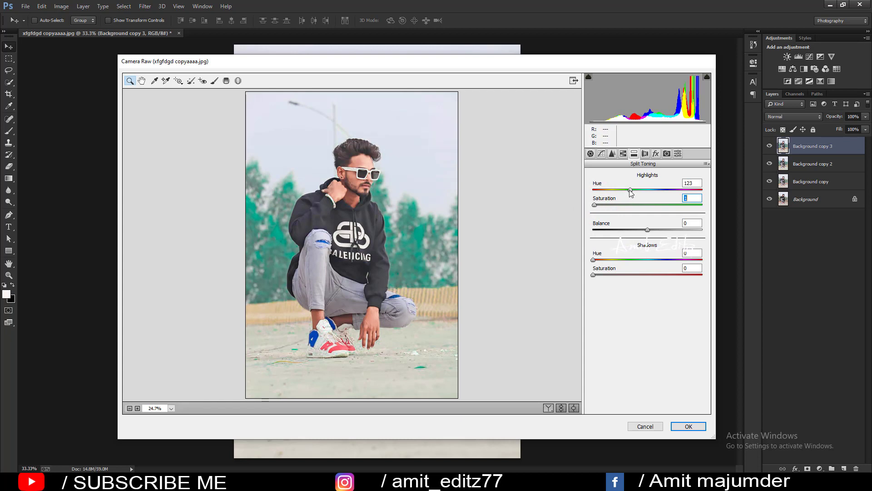
left_click(596, 204)
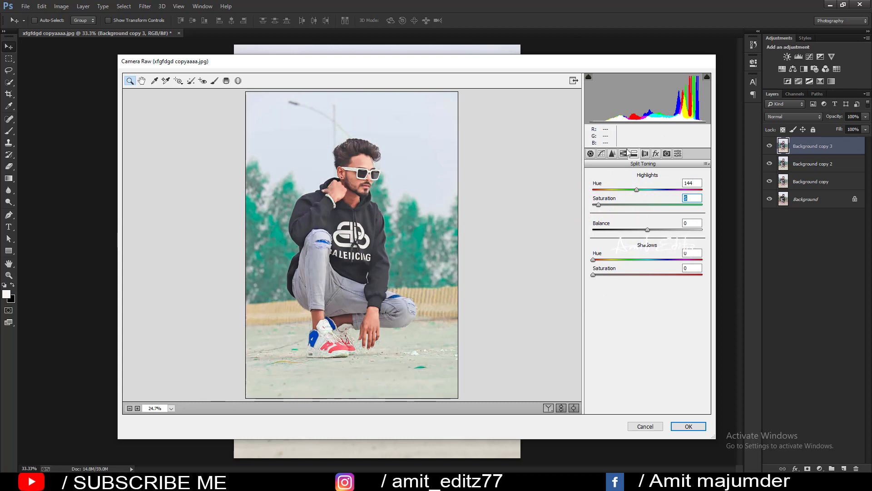
left_click(689, 427)
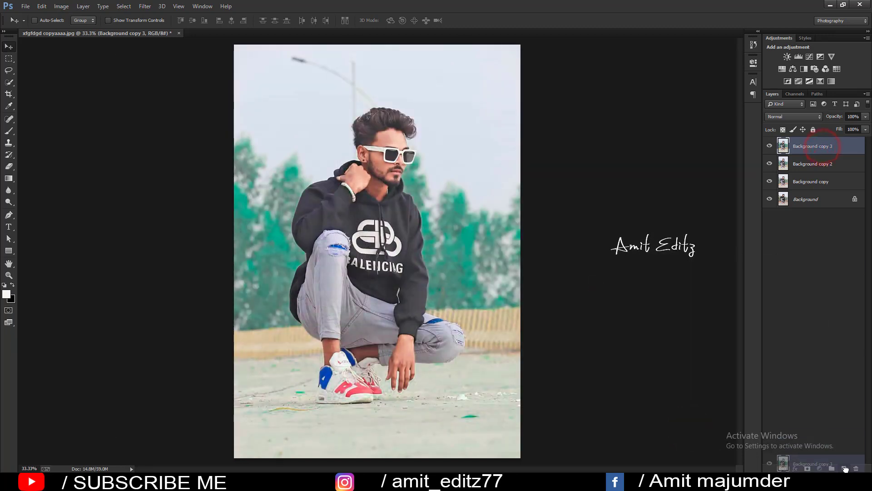
left_click_drag(823, 150, 843, 468)
In a new Camera Raw pass, set Blues saturation to -100
left_click(147, 7)
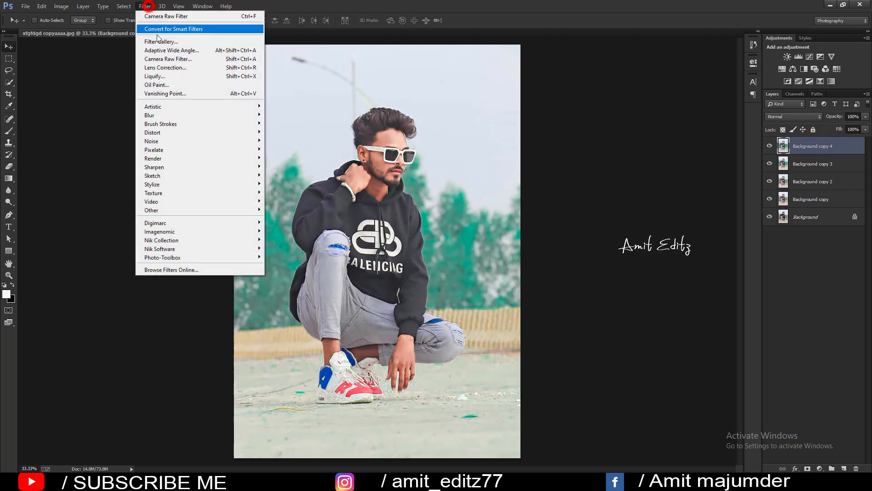
left_click(166, 59)
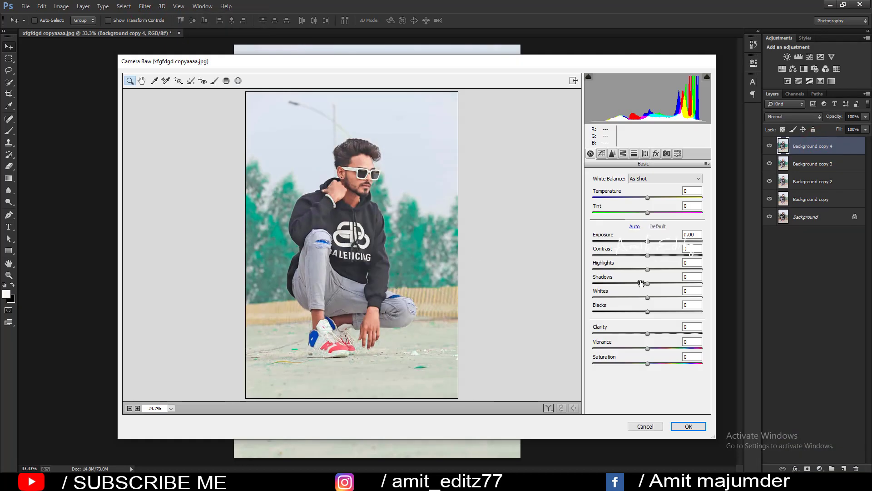
left_click(623, 154)
left_click(616, 188)
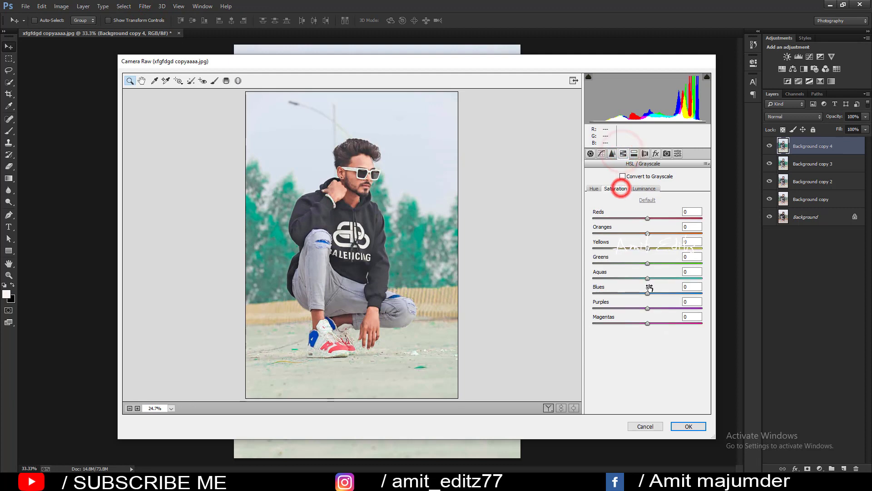
left_click_drag(648, 278, 576, 290)
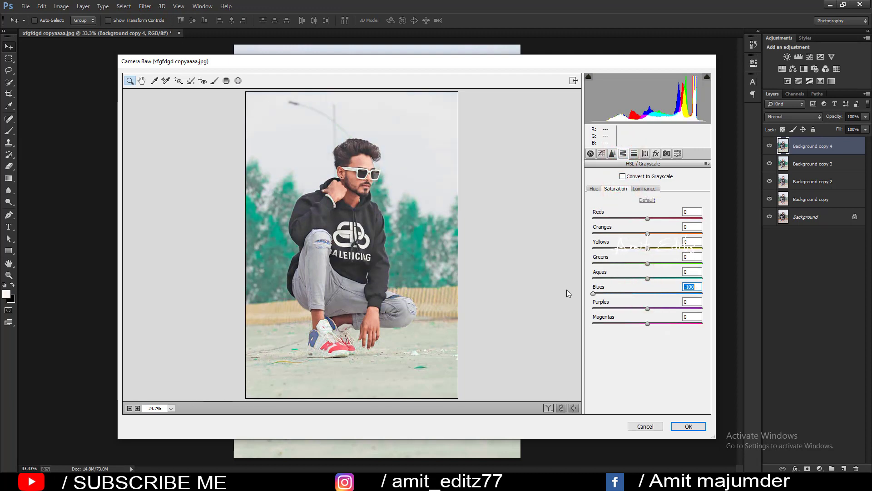
Add a -15 vignette with slightly adjusted roundness
left_click(655, 155)
left_click_drag(647, 270, 641, 271)
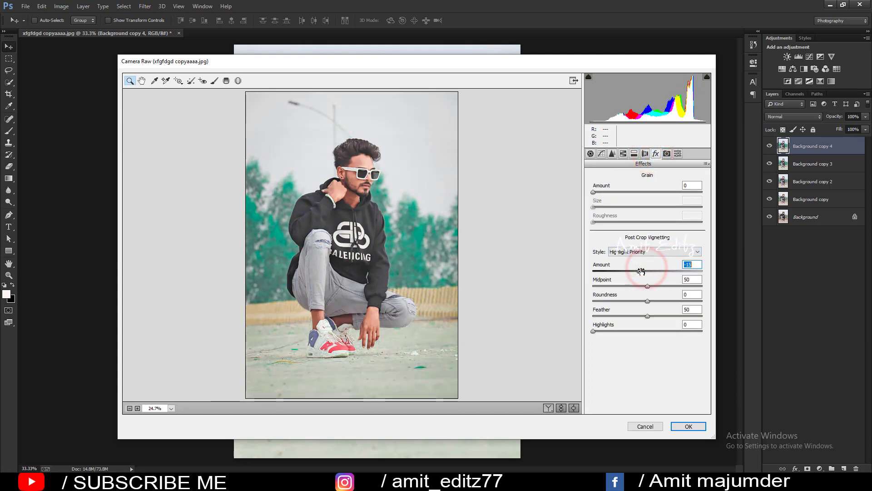
left_click_drag(648, 301, 648, 283)
left_click(590, 154)
Brighten the Aquas luminance and slightly boost Aquas saturation
left_click(622, 154)
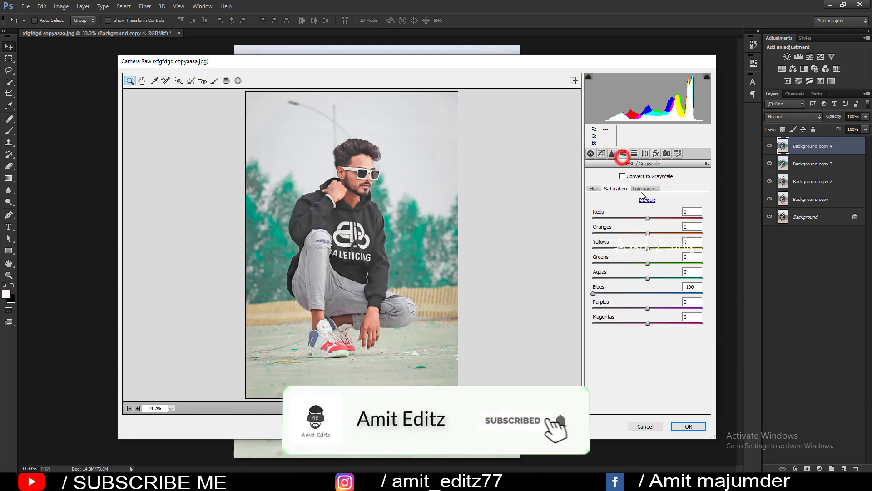
left_click(644, 188)
left_click_drag(648, 277, 669, 278)
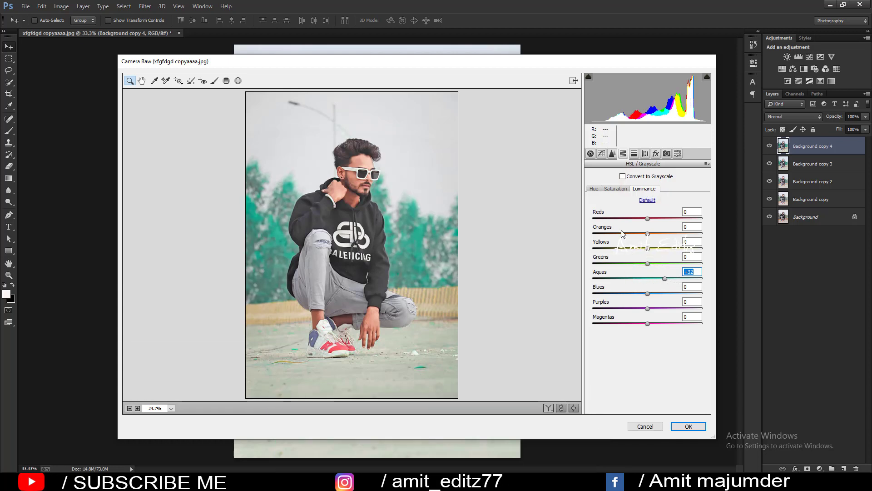
left_click(612, 189)
left_click_drag(643, 278, 652, 278)
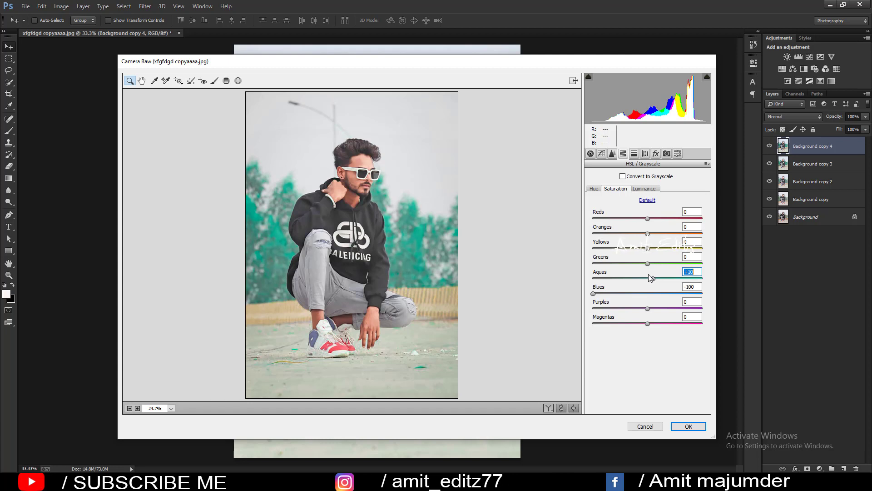
Set Shadows to +21, Blacks to +15 and Clarity to +4
left_click(590, 153)
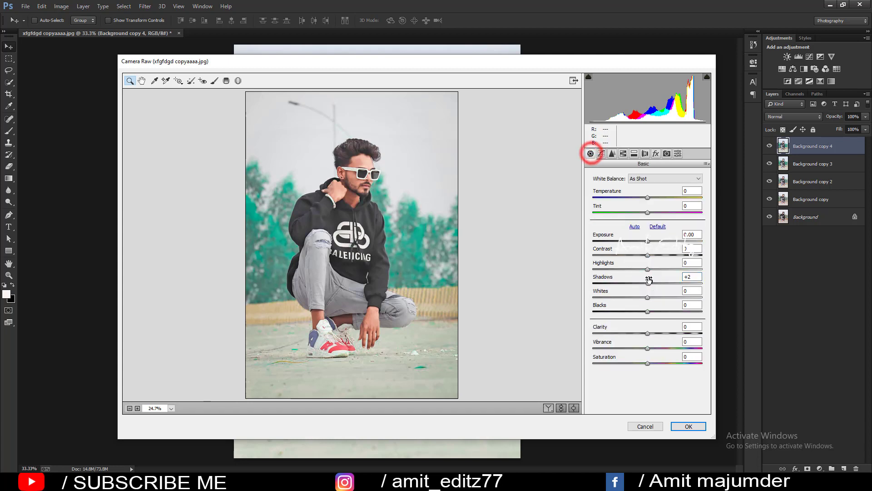
mouse_move(648, 282)
left_mouse_down()
mouse_move(659, 282)
mouse_move(654, 313)
left_mouse_up()
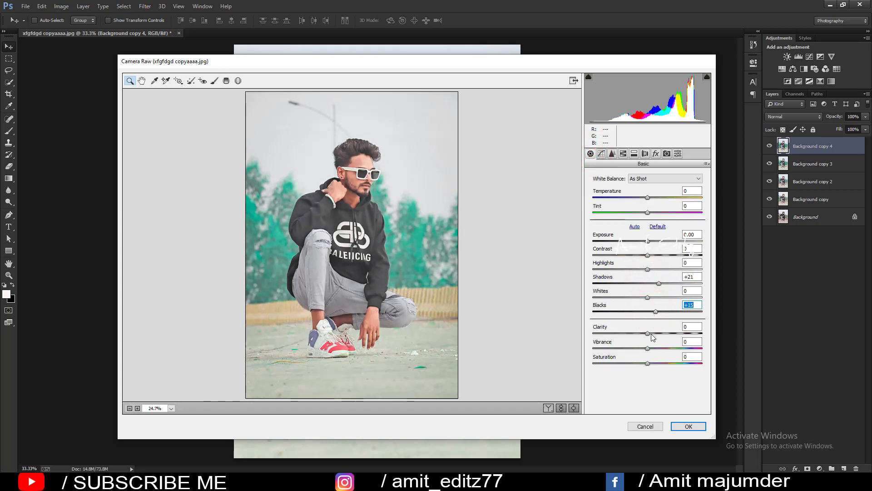
left_click_drag(647, 254, 651, 255)
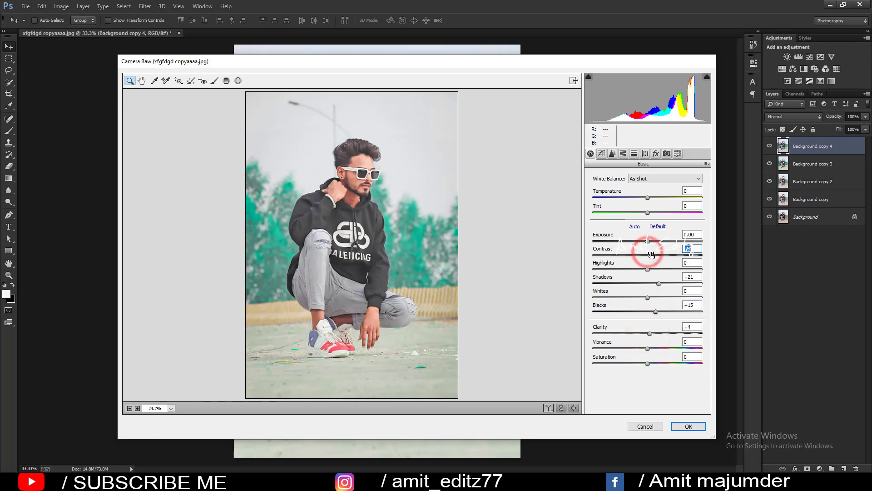
Apply the grade, merge the Background copy layers into one, and duplicate it
left_click(689, 425)
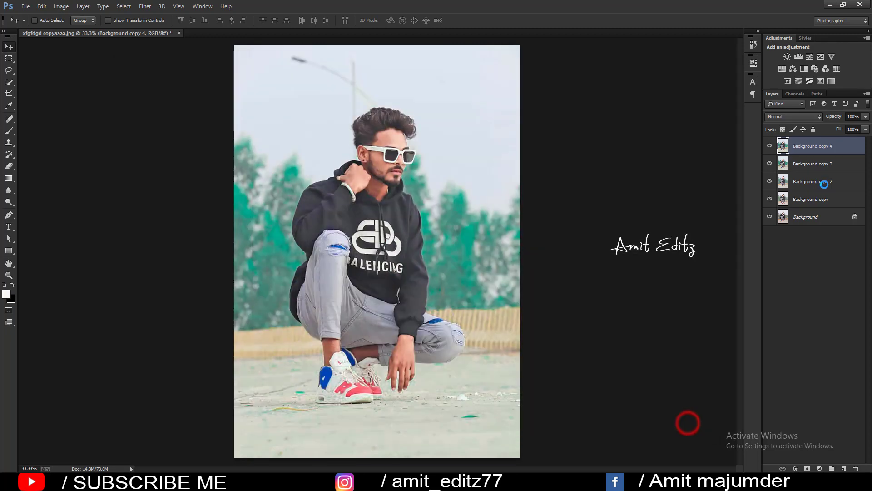
left_click(813, 164, "ctrl")
left_click(814, 181, "ctrl")
left_click(815, 199, "ctrl")
right_click(816, 199)
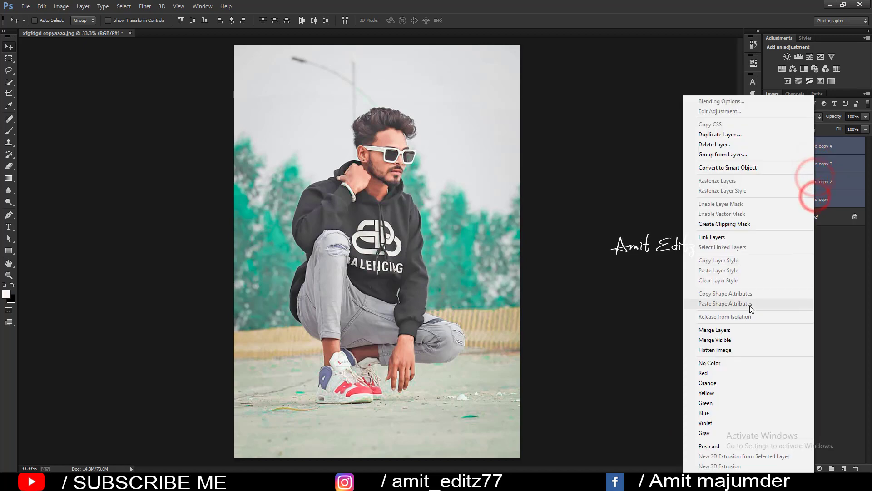
left_click(735, 329)
left_click_drag(819, 151, 843, 467)
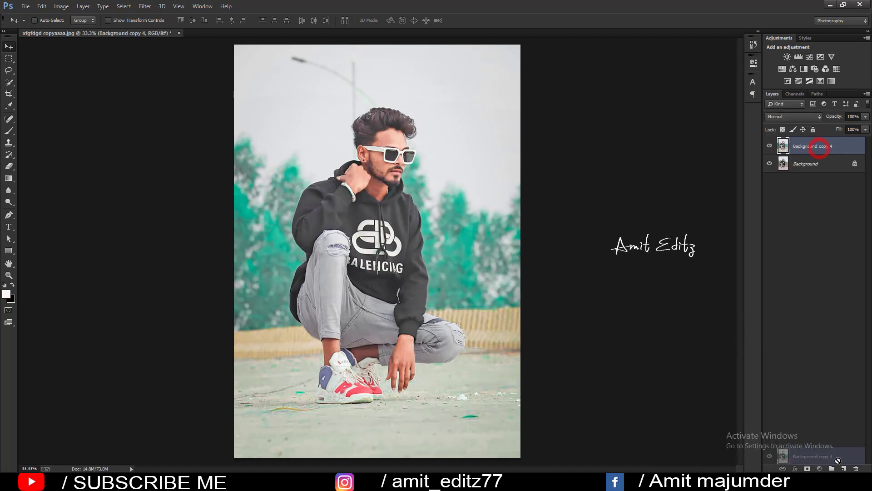
With the Mixer Brush, smooth the skin on the forehead and cheek
right_click(8, 131)
left_click(31, 153)
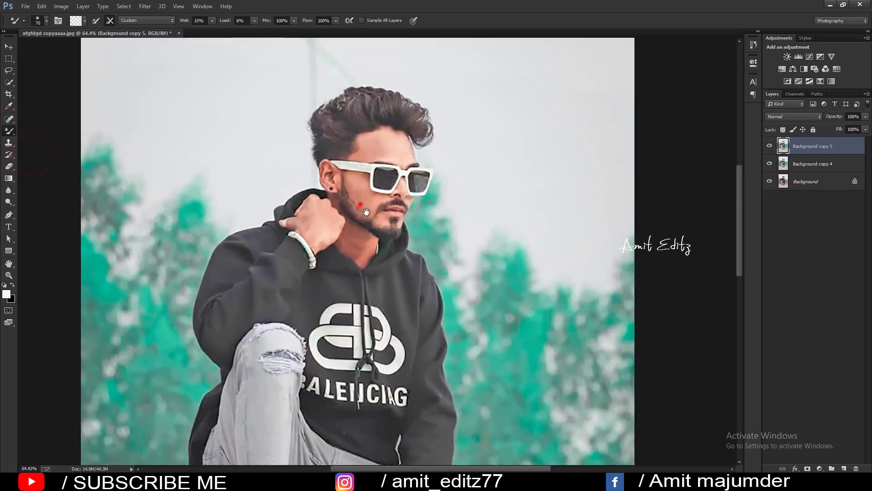
mouse_move(360, 205)
left_mouse_down()
mouse_move(436, 241)
mouse_move(438, 255)
left_mouse_up()
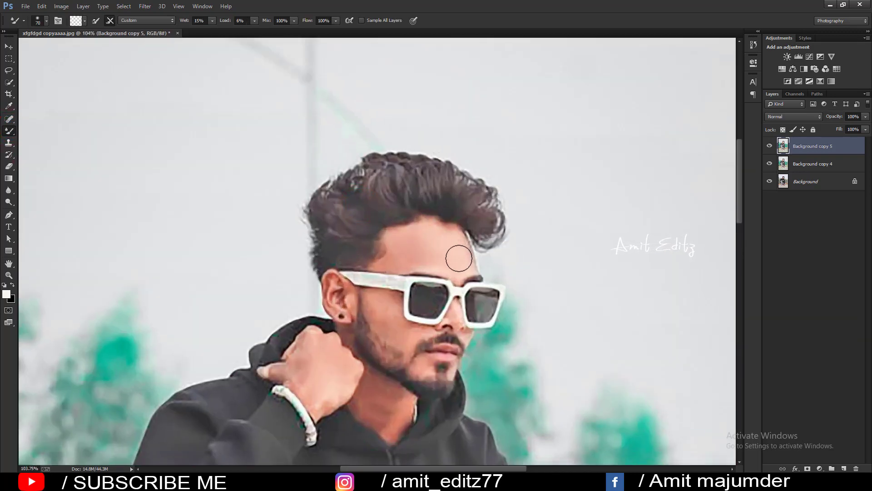
mouse_move(451, 244)
left_mouse_down()
mouse_move(456, 255)
mouse_move(415, 254)
left_mouse_up()
mouse_move(391, 321)
left_mouse_down()
mouse_move(381, 324)
mouse_move(389, 301)
left_mouse_up()
mouse_move(407, 331)
left_mouse_down()
mouse_move(414, 331)
mouse_move(407, 330)
left_mouse_up()
left_click(397, 334)
Smooth the skin around the mustache, upper ear, neck and back of the hand
left_click_drag(461, 336, 469, 331)
left_click(333, 284)
left_click_drag(333, 285, 318, 286)
left_click_drag(343, 315, 352, 300)
scroll(381, 372, "down", 3)
mouse_move(379, 377)
left_mouse_down()
mouse_move(363, 370)
mouse_move(358, 355)
left_mouse_up()
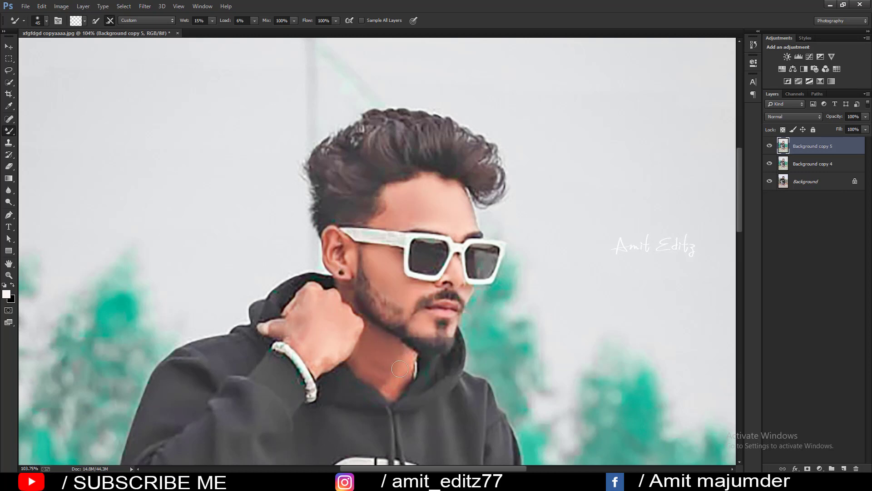
left_click_drag(300, 323, 303, 311)
Smooth the ankle skin between the shoes and fingers, fit on screen, and duplicate the layer
scroll(354, 318, "down", 4)
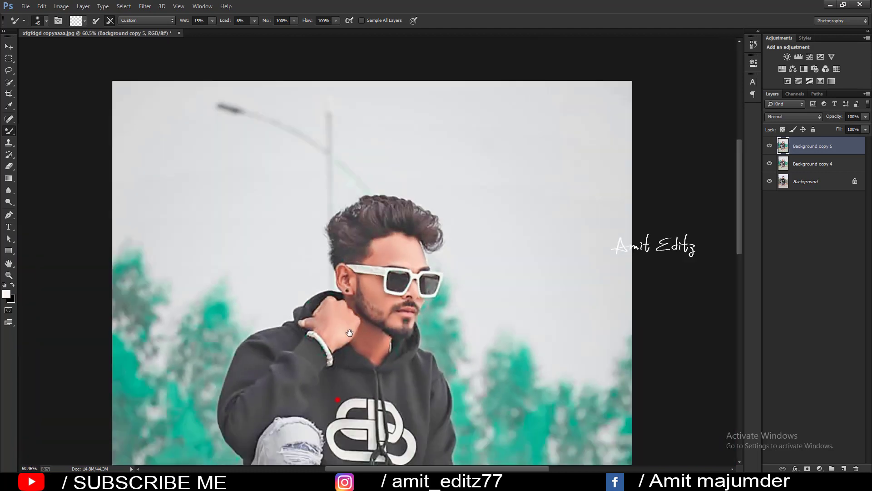
scroll(336, 355, "up", 3)
left_click(329, 355)
left_click_drag(329, 357, 331, 359)
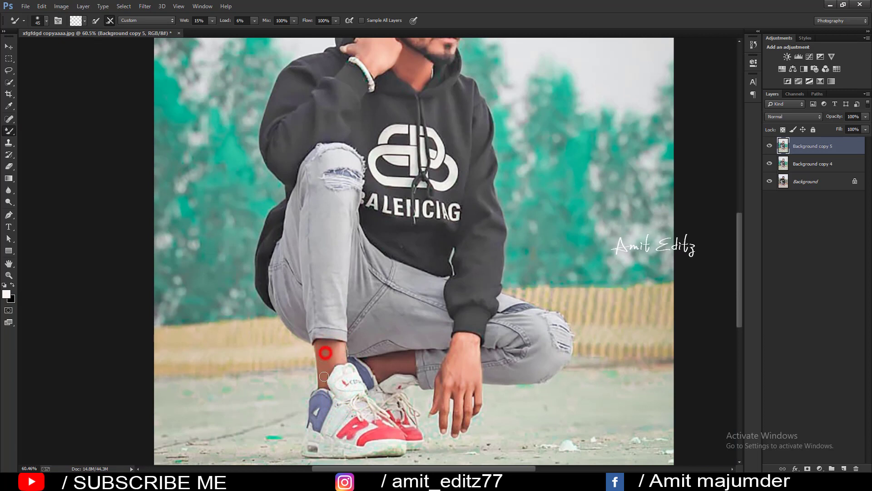
left_click_drag(451, 358, 460, 337)
left_click_drag(464, 393, 441, 411)
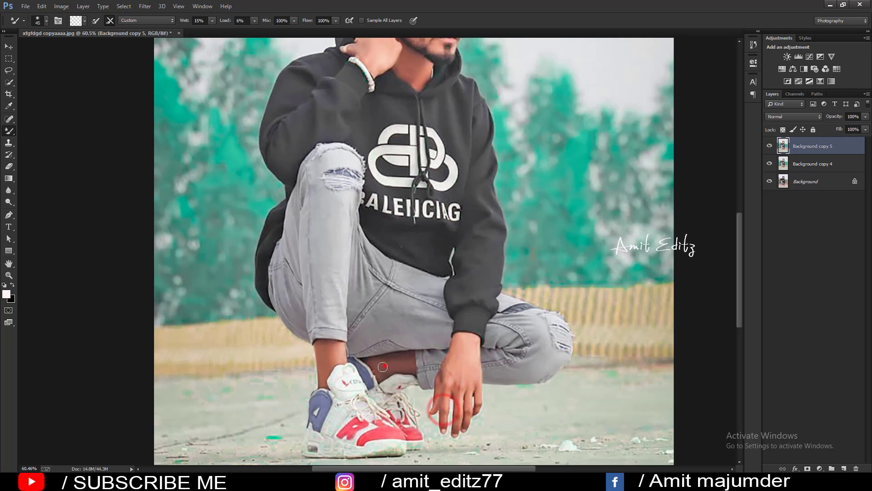
left_click_drag(383, 366, 399, 370)
key("ctrl+0")
left_click_drag(827, 151, 844, 468)
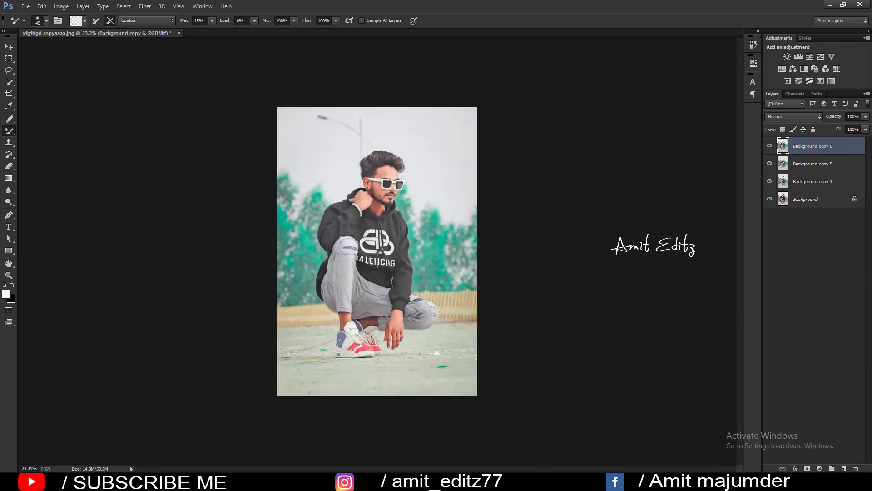
Add a Selective Color layer and adjust cyan, magenta and black in the Whites
left_click(830, 469)
left_click(813, 446)
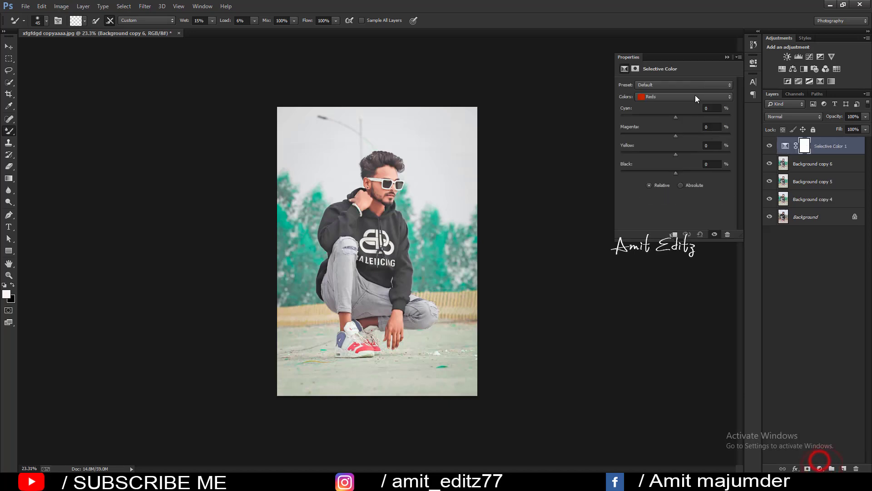
left_click(673, 96)
left_click(667, 145)
mouse_move(675, 117)
left_mouse_down()
mouse_move(636, 117)
mouse_move(732, 119)
mouse_move(680, 119)
mouse_move(721, 136)
mouse_move(678, 142)
left_mouse_up()
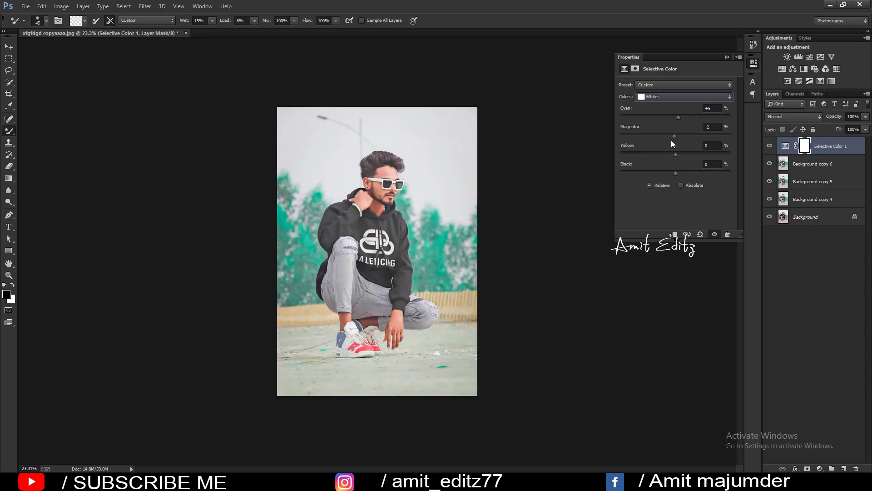
mouse_move(679, 135)
left_mouse_down()
mouse_move(699, 135)
mouse_move(666, 137)
mouse_move(674, 148)
mouse_move(660, 161)
mouse_move(671, 160)
left_mouse_up()
mouse_move(677, 173)
left_mouse_down()
mouse_move(650, 173)
mouse_move(698, 173)
mouse_move(668, 172)
mouse_move(663, 154)
mouse_move(654, 154)
left_mouse_up()
Merge Selective Color 1 with Background copy 6 and duplicate the merged layer
left_click(724, 57)
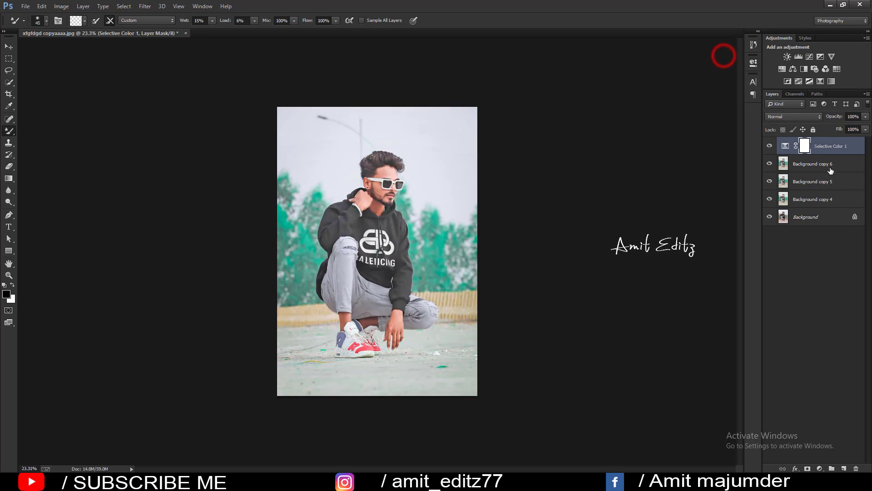
left_click(824, 166, "ctrl")
right_click(818, 164)
left_click(739, 329)
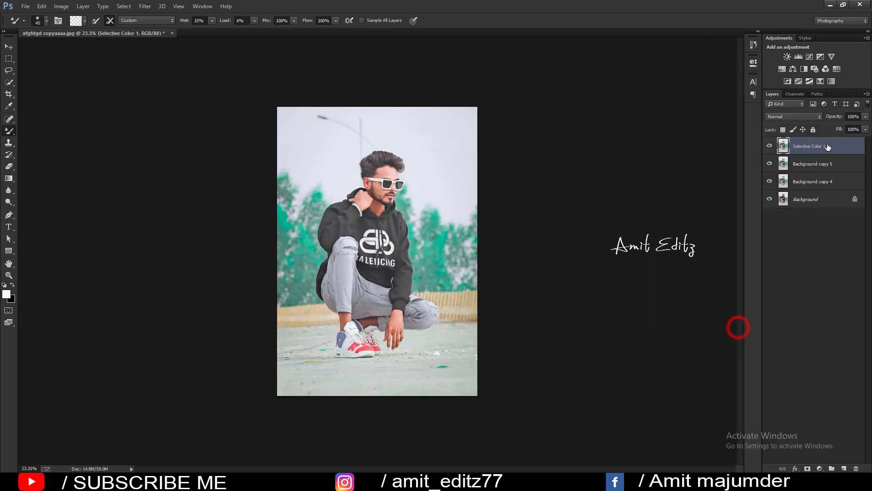
left_click_drag(817, 146, 845, 467)
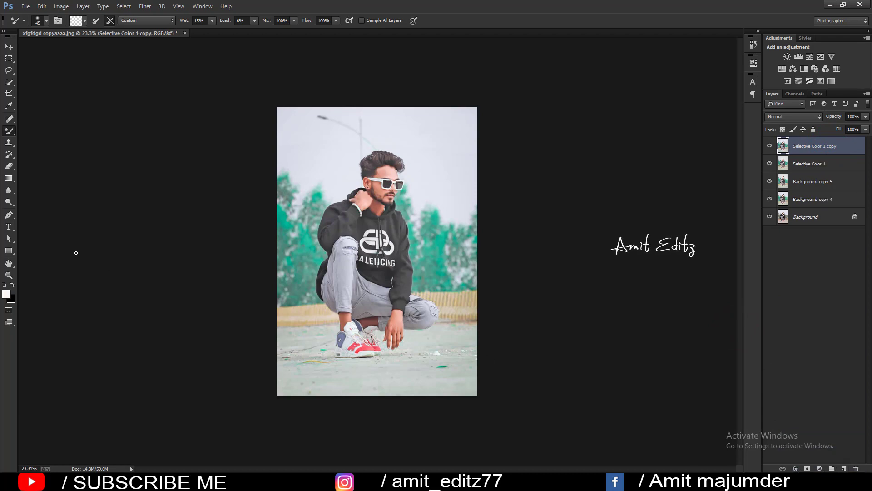
Dodge the face midtones at 11%: cheek, beard, chin, ear and neck, using a smaller brush
left_click(9, 202)
scroll(392, 171, "up", 5)
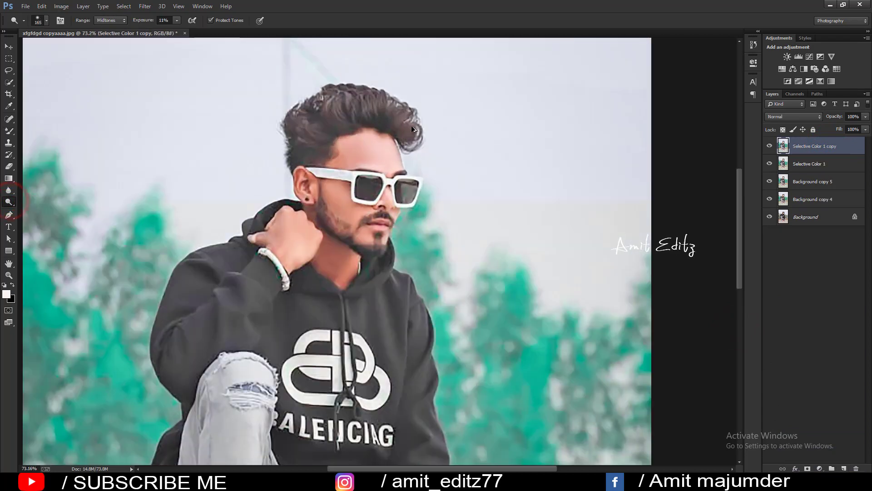
left_click_drag(395, 247, 403, 253)
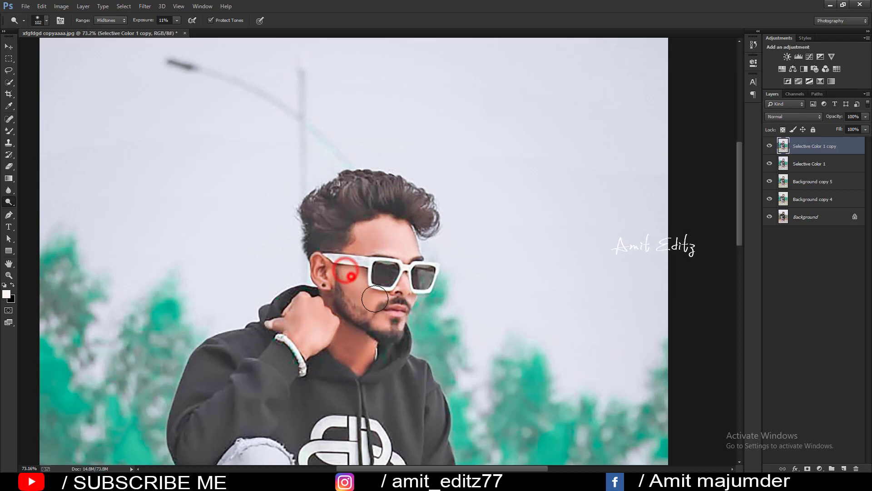
mouse_move(358, 282)
left_mouse_down()
mouse_move(367, 302)
mouse_move(346, 339)
mouse_move(284, 336)
left_mouse_up()
left_click(395, 331)
left_click(327, 268)
left_click(356, 343)
scroll(309, 318, "down", 1)
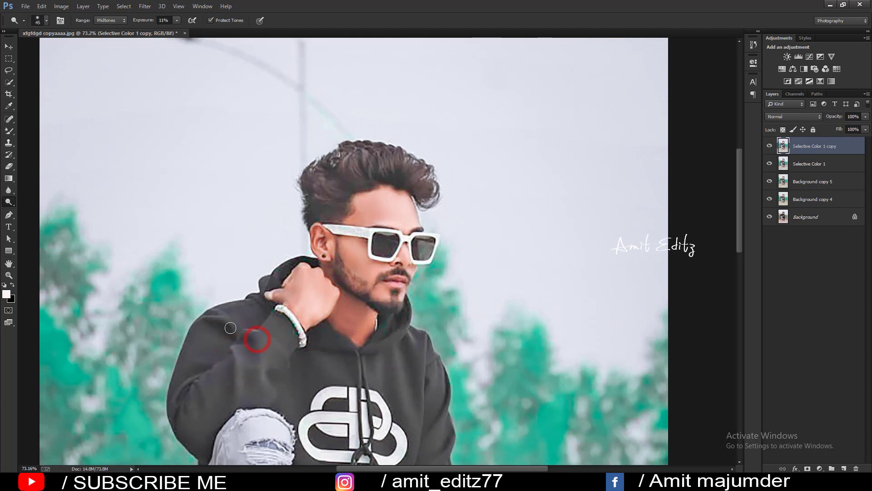
Dodge the hoodie lighter on the sleeve, collar, neckline, right side and lower part
left_click(196, 384)
scroll(351, 373, "down", 2)
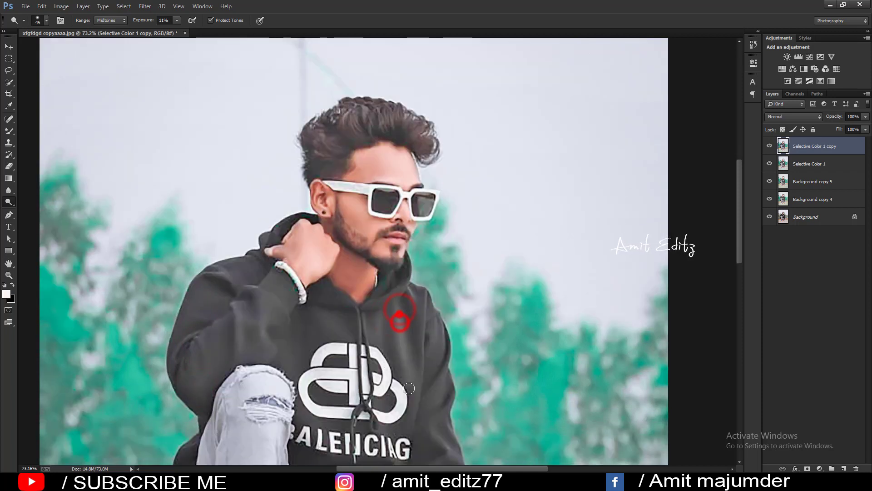
scroll(409, 388, "down", 2)
left_click(328, 254)
left_click(426, 238)
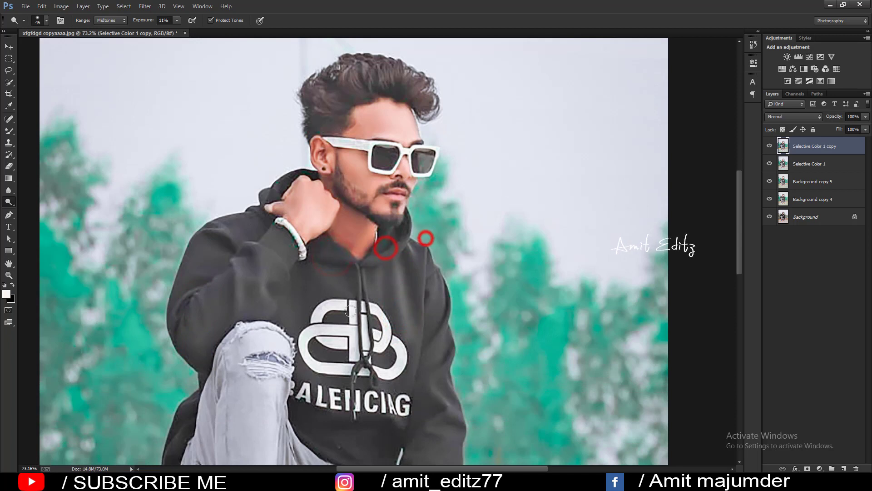
scroll(355, 237, "down", 2)
scroll(455, 312, "down", 2)
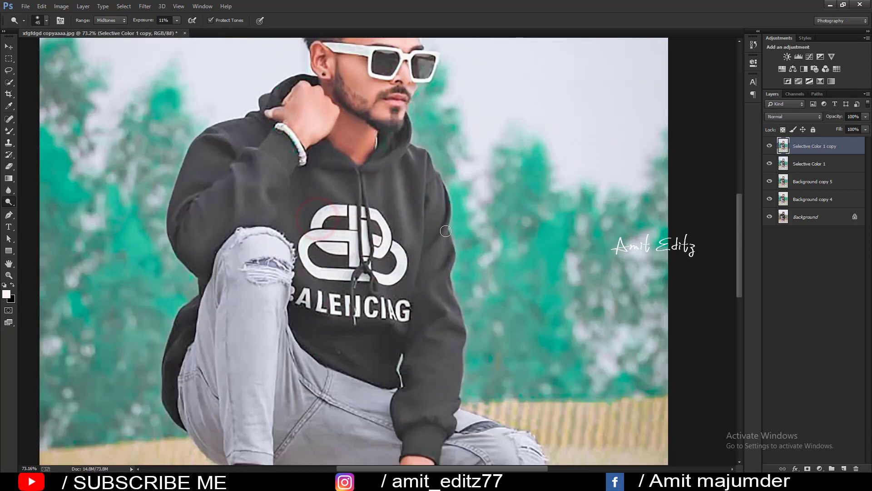
left_click(440, 278)
left_click(427, 295)
left_click(442, 344)
left_click(429, 358)
left_click(424, 407)
With a larger brush, dodge the jeans at the torn knee, below the knee and thigh
left_click(266, 259)
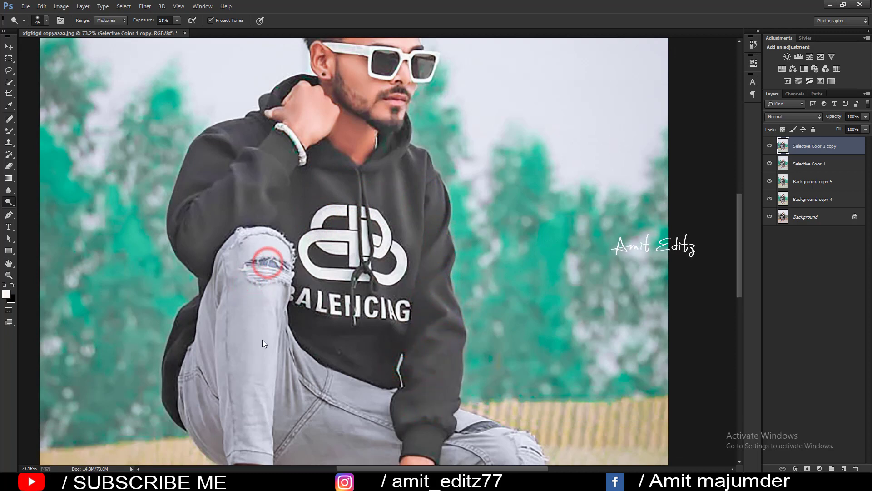
left_click(271, 304)
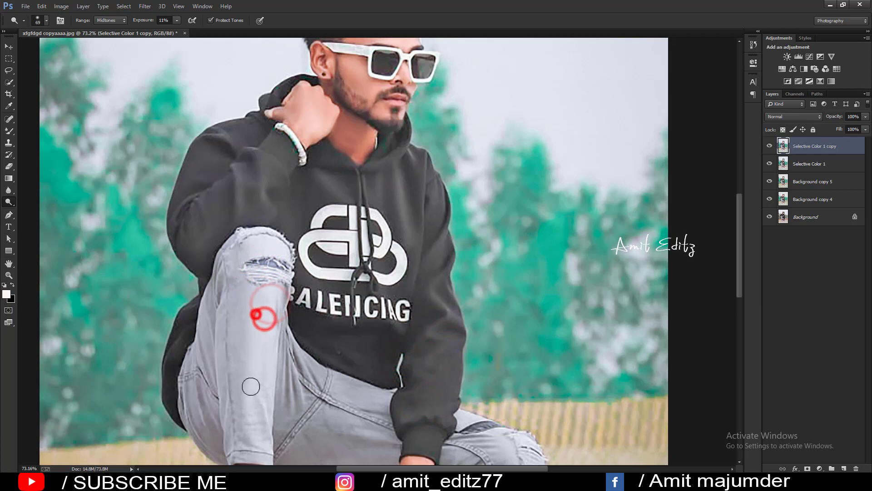
left_click(265, 278)
left_click(249, 248)
left_click(254, 297)
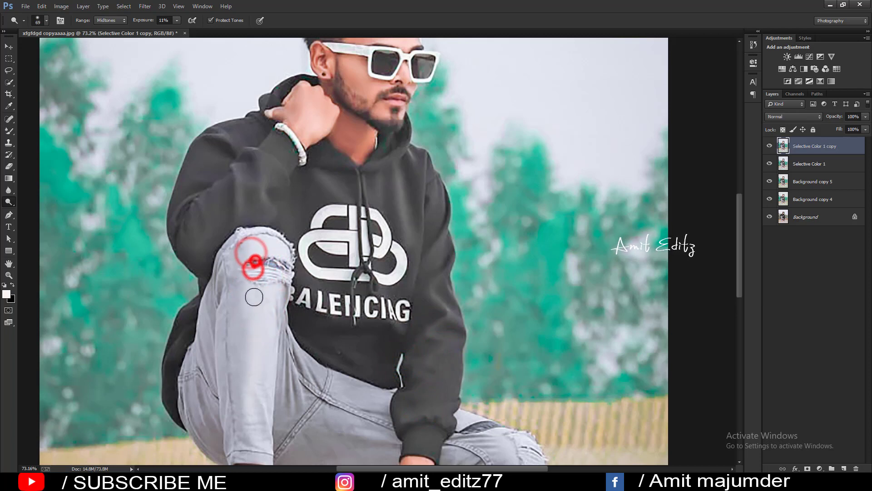
left_click(245, 358)
scroll(321, 335, "down", 1)
scroll(321, 334, "down", 3)
left_click(335, 354)
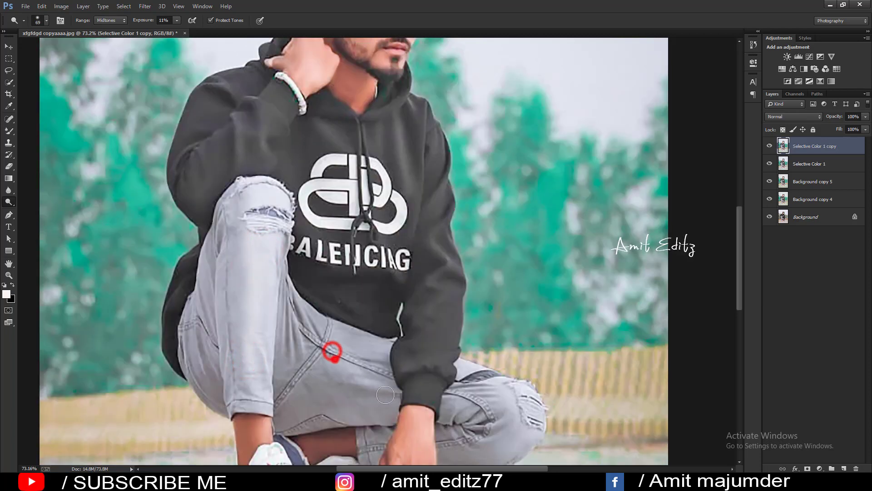
left_click(352, 389)
left_click(375, 391)
left_click(491, 395)
scroll(497, 391, "down", 10)
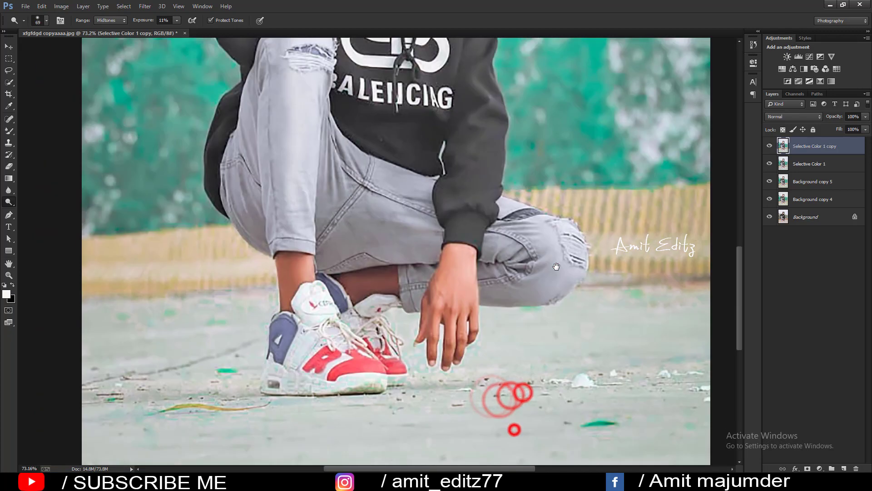
Dodge the hands, wrist and both ankles lighter
left_click(451, 278)
left_click(462, 236)
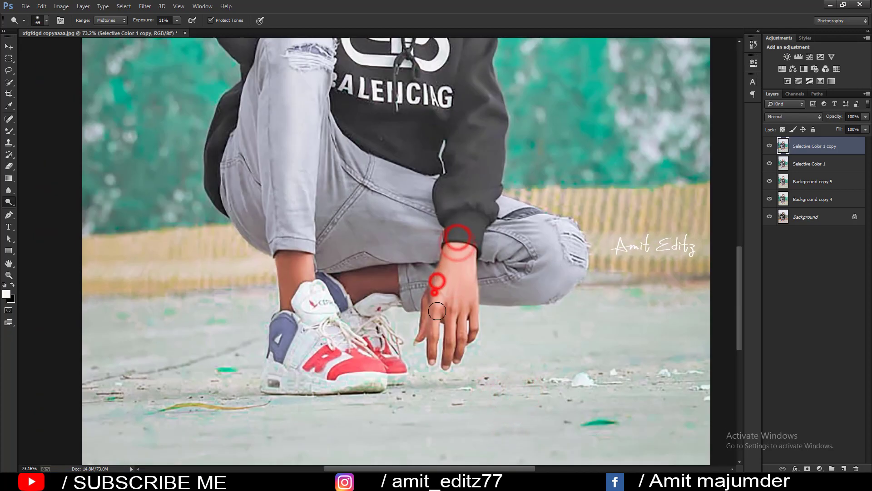
left_click(455, 304)
left_click(530, 268)
left_click(375, 279)
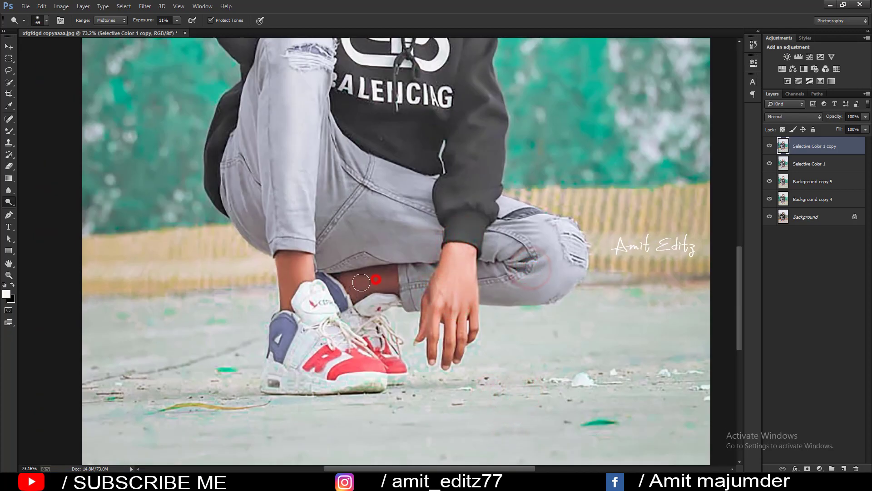
left_click_drag(301, 264, 292, 282)
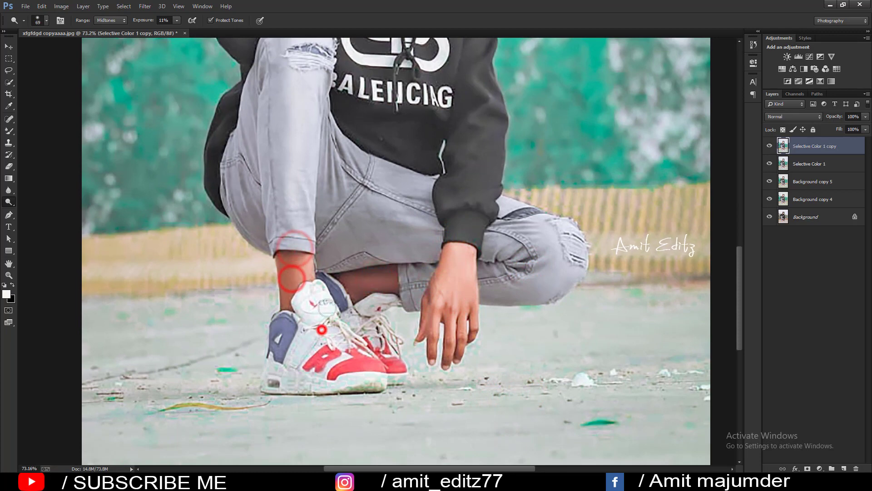
left_click(354, 288)
Dodge the jeans lighter along the shins, hips and thighs
left_click(267, 169)
scroll(287, 220, "up", 3)
left_click(298, 220)
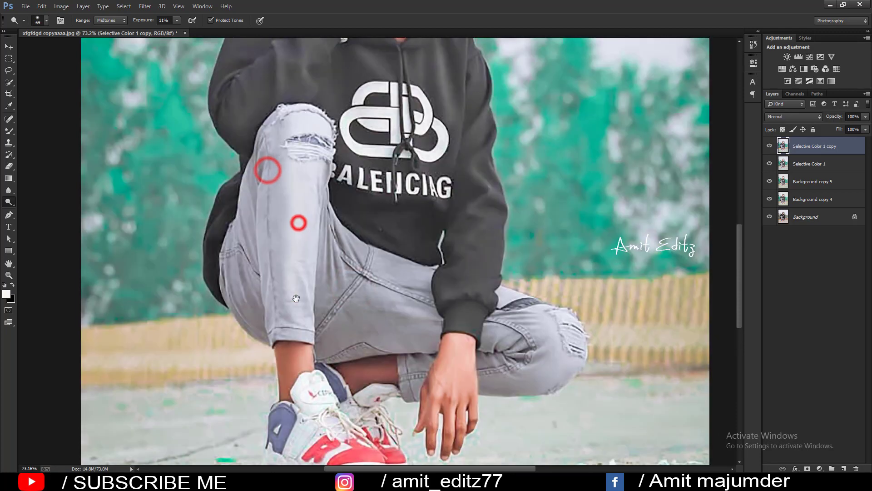
left_click(335, 216)
left_click(344, 272)
left_click(377, 296)
left_click(368, 240)
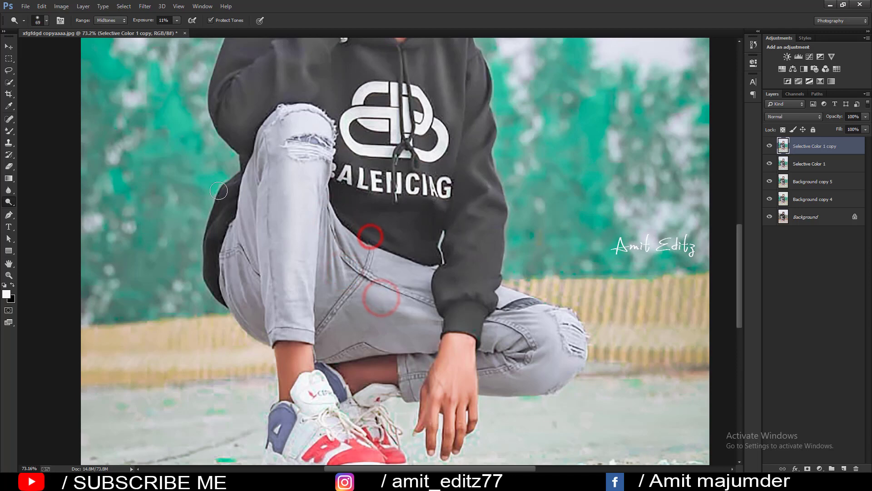
left_click(219, 209)
left_click(257, 153)
Dodge the hoodie sleeve and wrist band, then the cheek, forehead and nose bridge
scroll(287, 296, "up", 7)
left_click(285, 262)
left_click(283, 278)
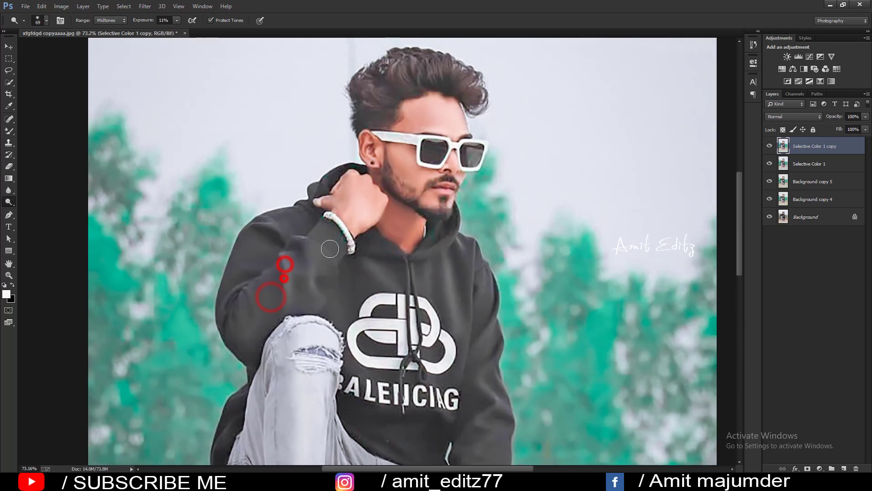
left_click(331, 248)
left_click(400, 171)
left_click(433, 105)
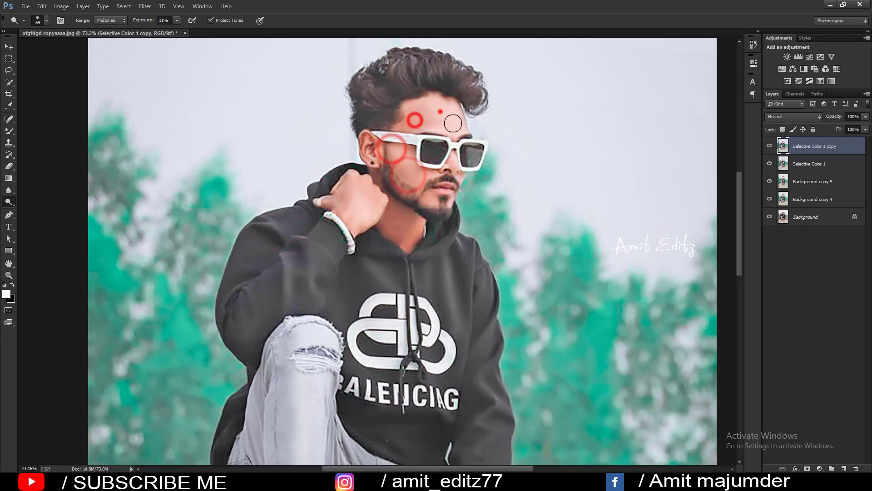
left_click(450, 165)
scroll(449, 182, "down", 2)
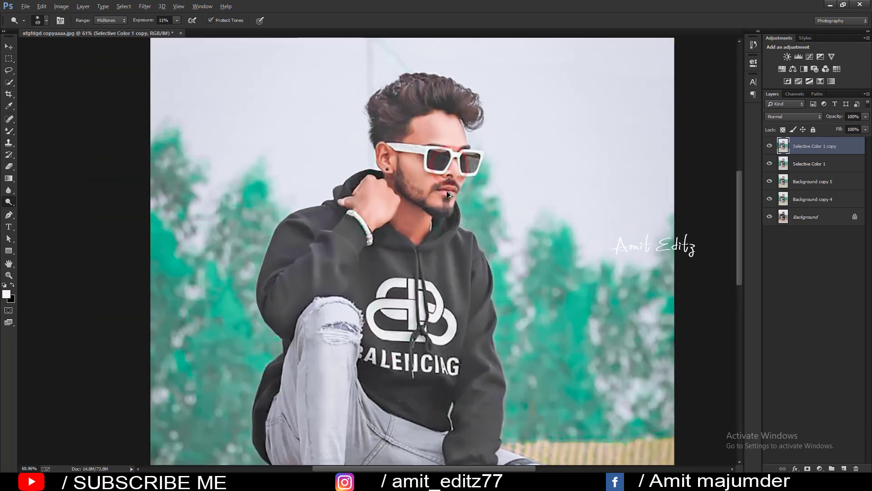
scroll(448, 191, "down", 2)
scroll(447, 194, "down", 2)
scroll(447, 194, "up", 1)
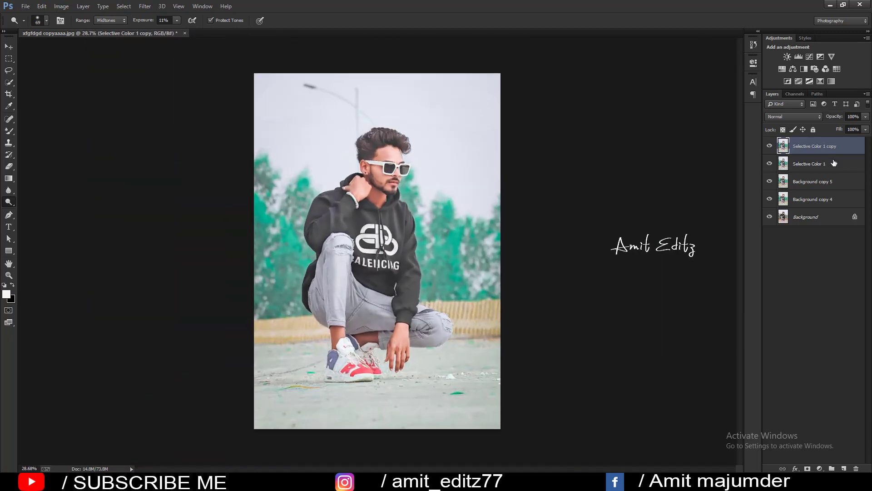
Delete the Selective Color 1 layer, duplicate its copy and add an empty Layer 1 on top
left_click(770, 145)
right_click(836, 169)
left_click(744, 329)
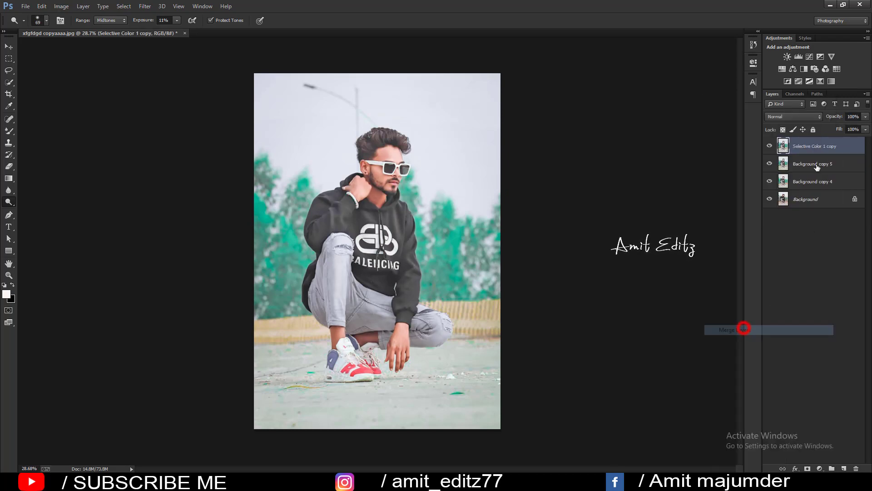
left_click_drag(817, 147, 843, 468)
left_click(843, 468)
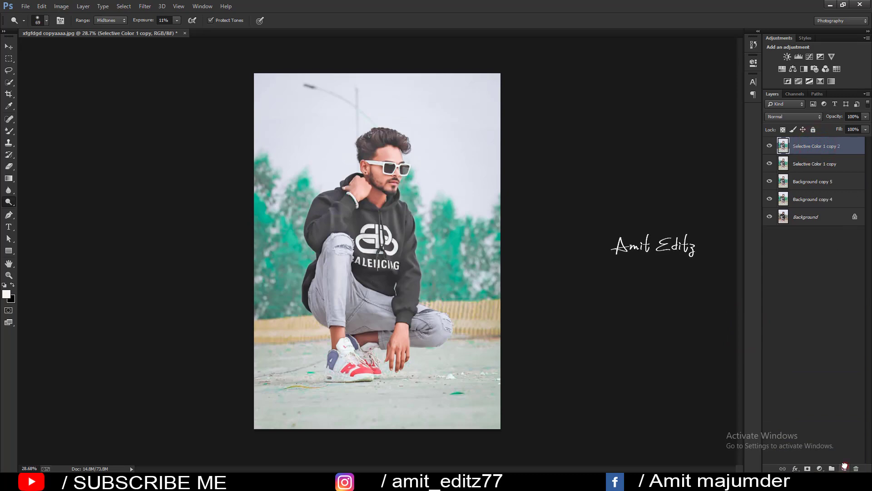
scroll(400, 150, "up", 5)
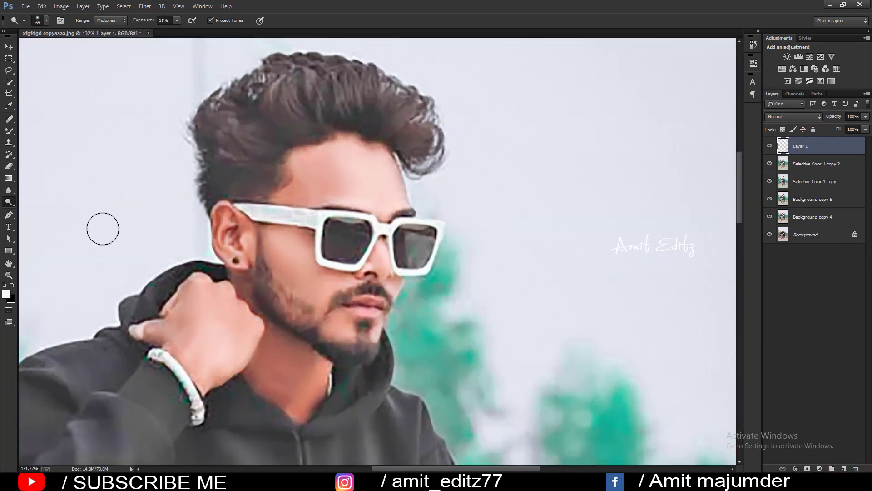
Trace the left lens with the Pen tool and turn the path into a selection
left_click(8, 216)
scroll(331, 218, "up", 1)
scroll(330, 218, "up", 1)
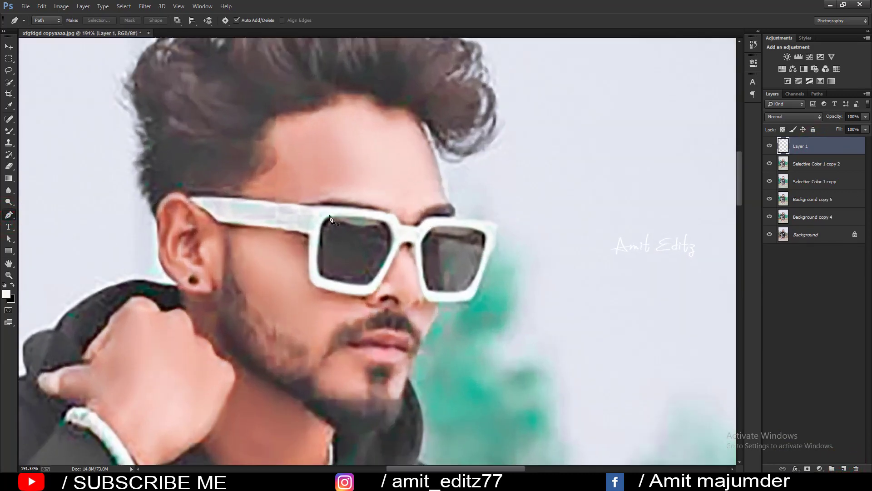
left_click(330, 214)
left_click_drag(364, 217, 371, 219)
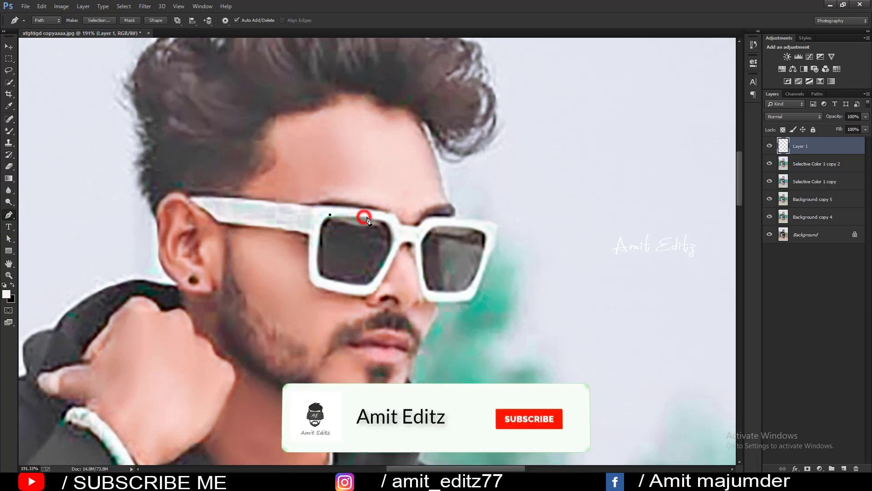
left_click(391, 226)
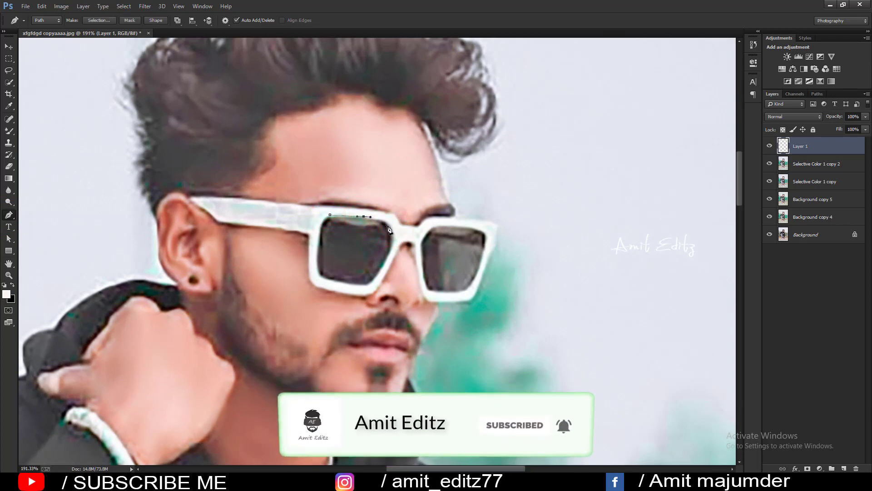
left_click_drag(391, 227, 393, 236)
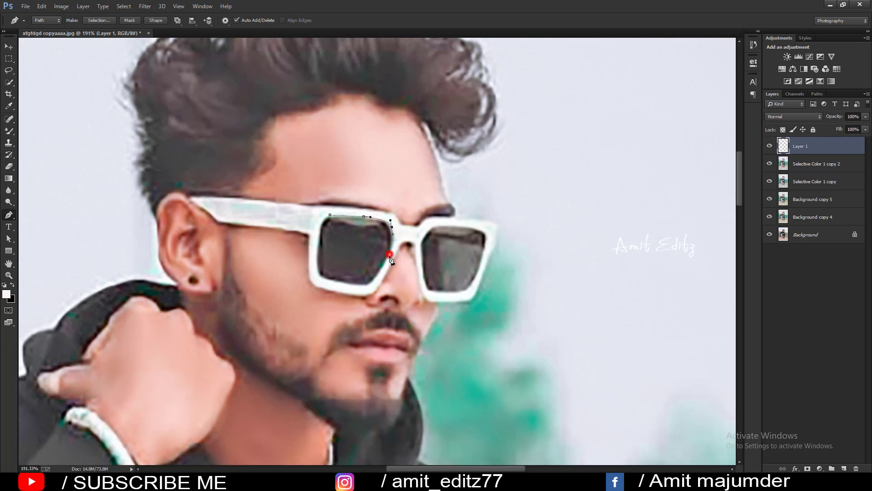
mouse_move(385, 265)
left_mouse_down()
mouse_move(365, 286)
mouse_move(323, 278)
left_mouse_up()
left_click_drag(319, 246, 330, 221)
right_click(331, 218)
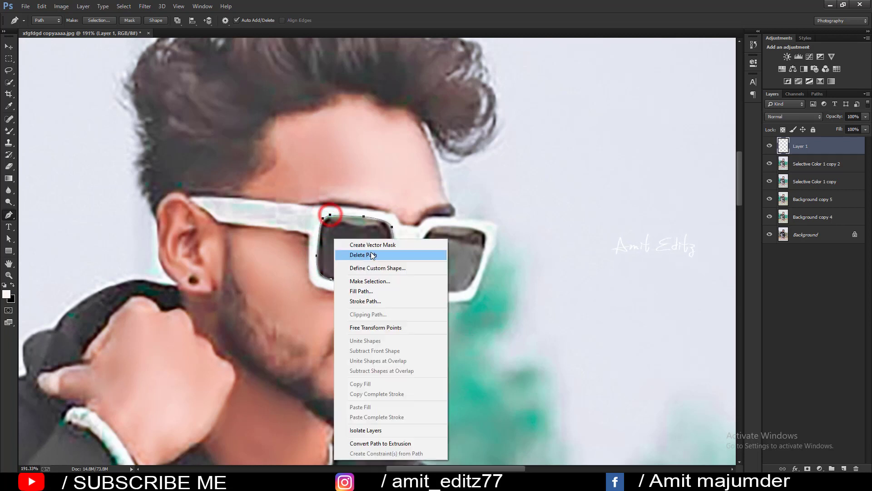
left_click(370, 278)
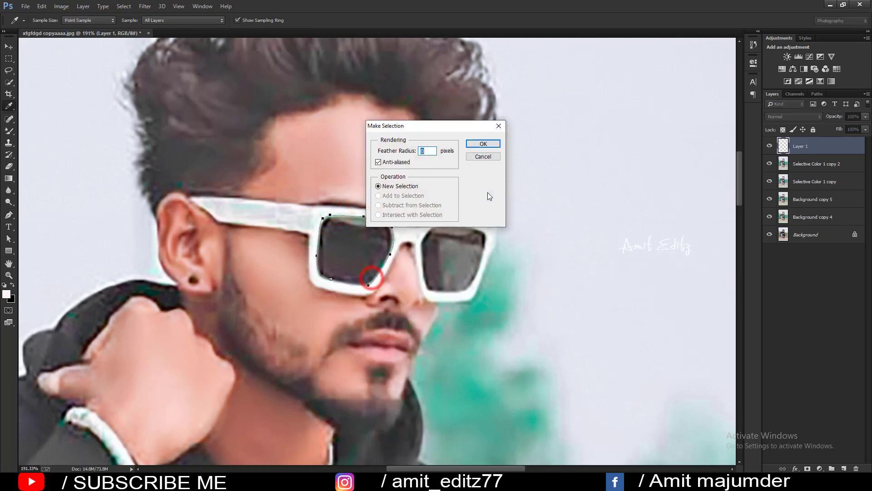
left_click(483, 144)
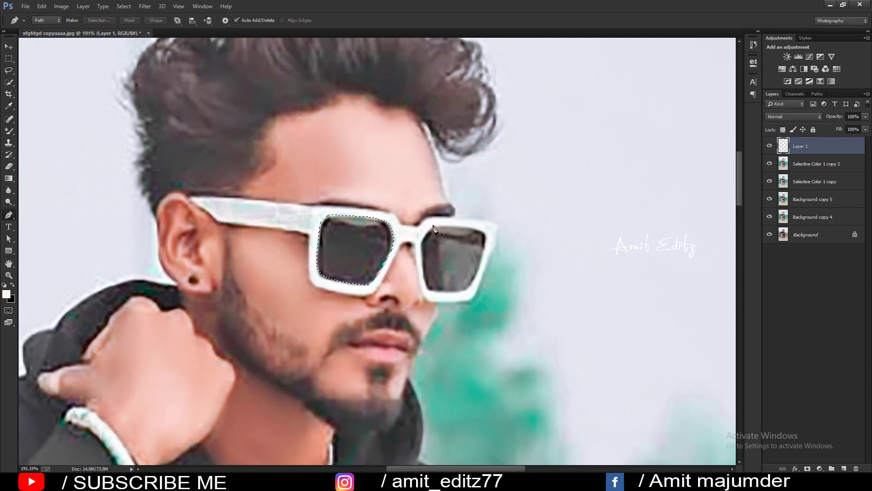
Trace the right lens, add it to the selection, then fit the photo on screen
left_click(462, 226)
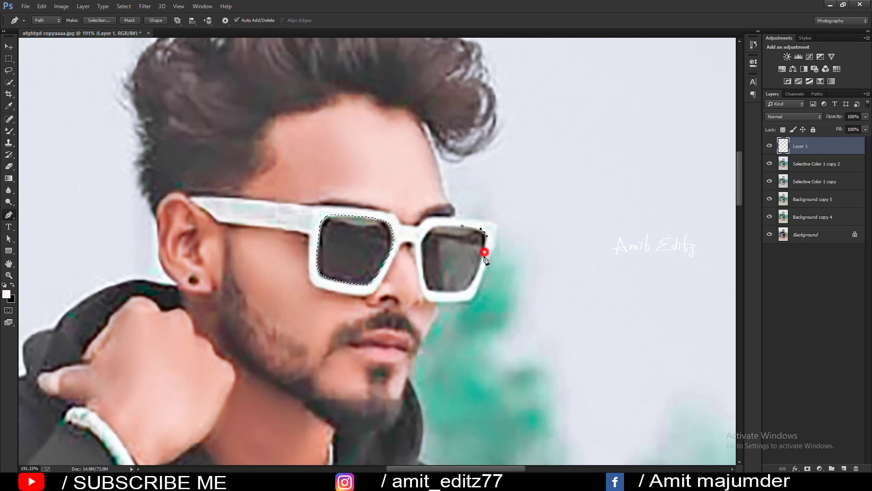
mouse_move(485, 252)
left_mouse_down()
mouse_move(466, 291)
mouse_move(428, 287)
mouse_move(421, 265)
mouse_move(431, 234)
mouse_move(444, 228)
left_mouse_up()
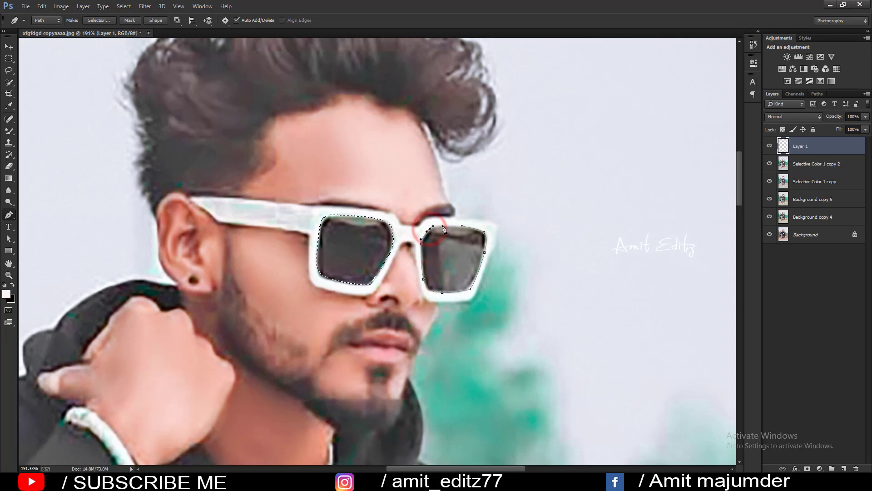
left_click(462, 226)
right_click(452, 244)
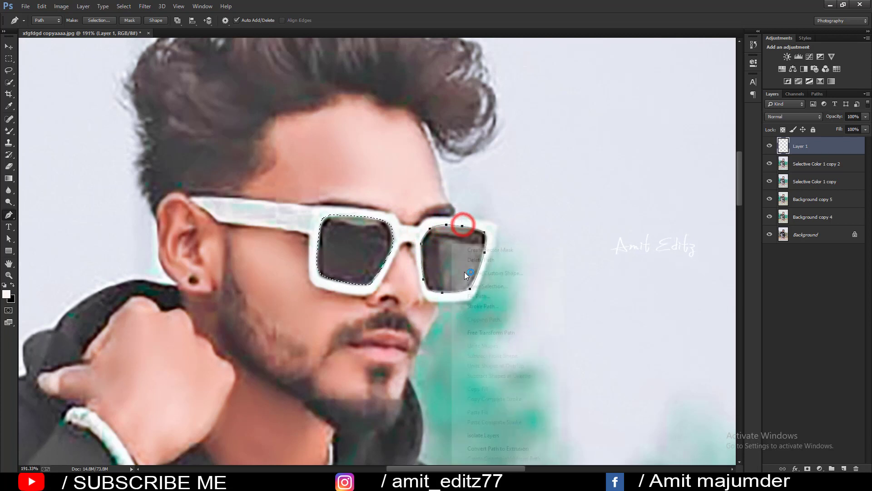
left_click(487, 286)
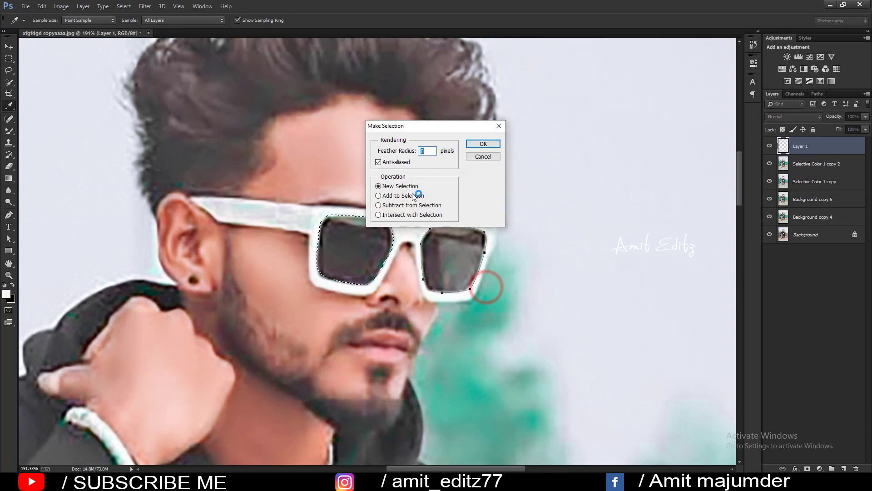
left_click(382, 195)
left_click(483, 144)
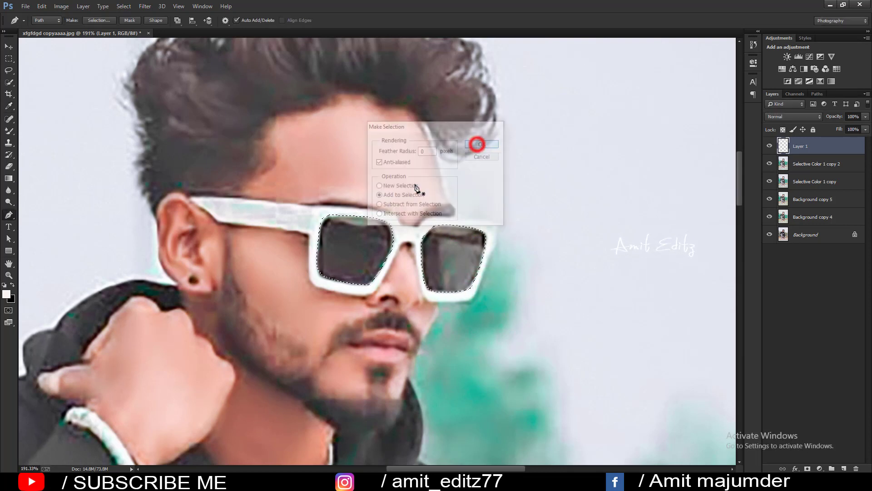
key("ctrl+0")
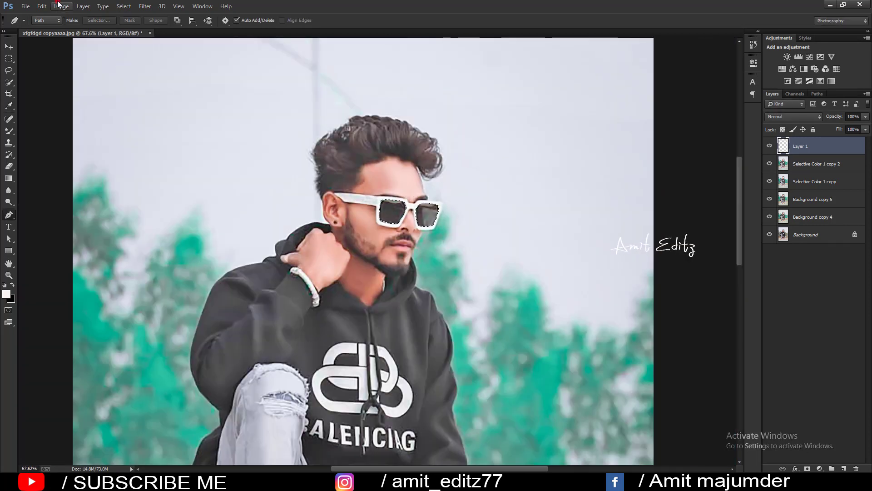
After Hue/Saturation errors on the empty layer, merge Layer 1 with the layer below
left_click(58, 5)
mouse_move(75, 29)
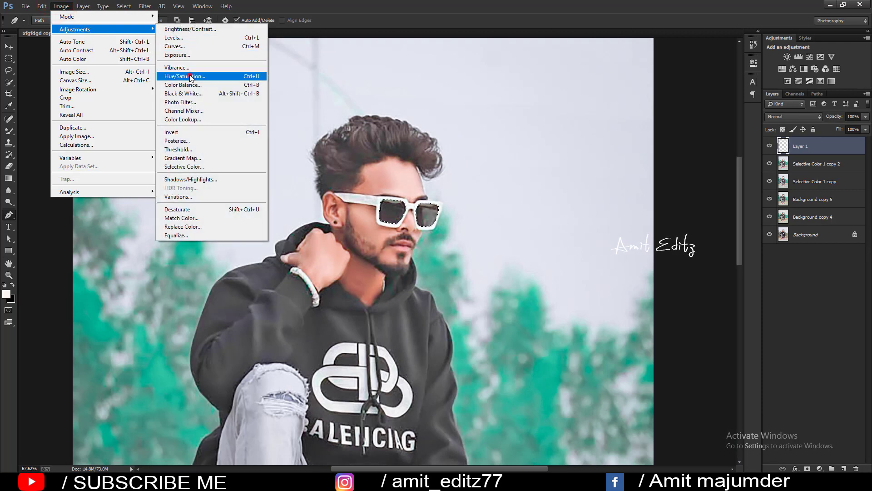
left_click(190, 76)
left_click(434, 180)
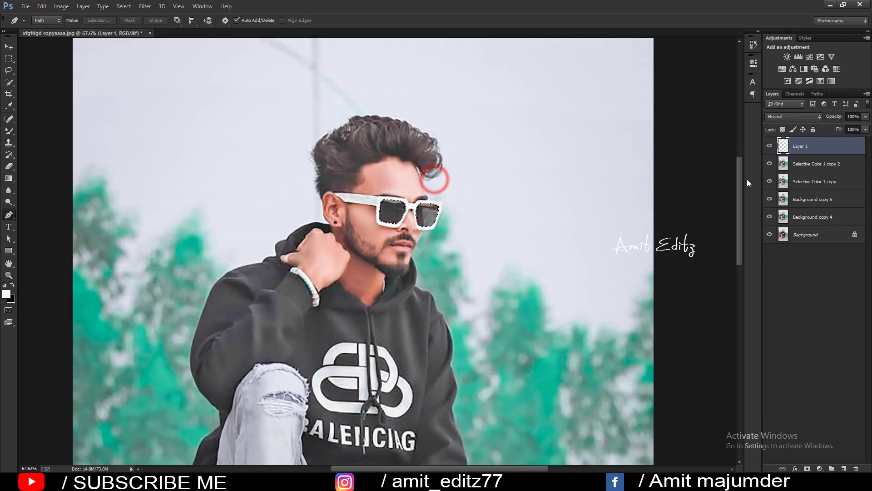
right_click(806, 161)
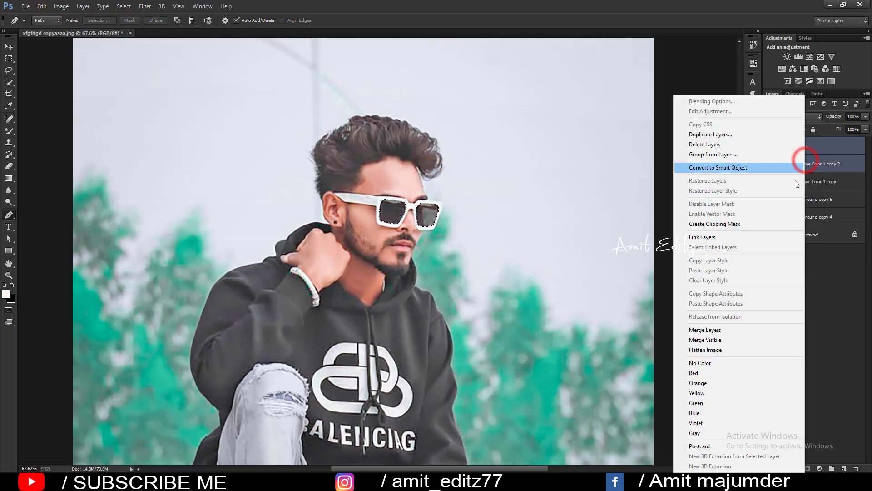
left_click(714, 329)
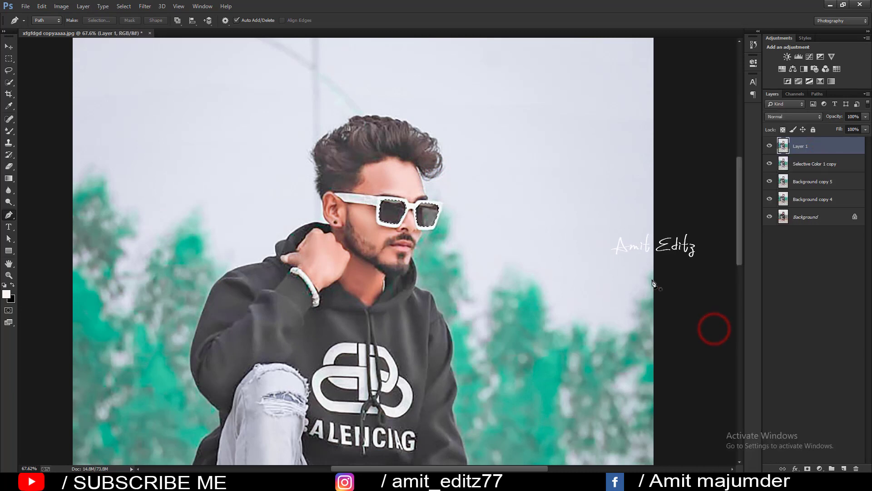
Colorize the lenses teal with Hue/Saturation: Hue 169, Lightness +10
left_click(69, 6)
mouse_move(75, 29)
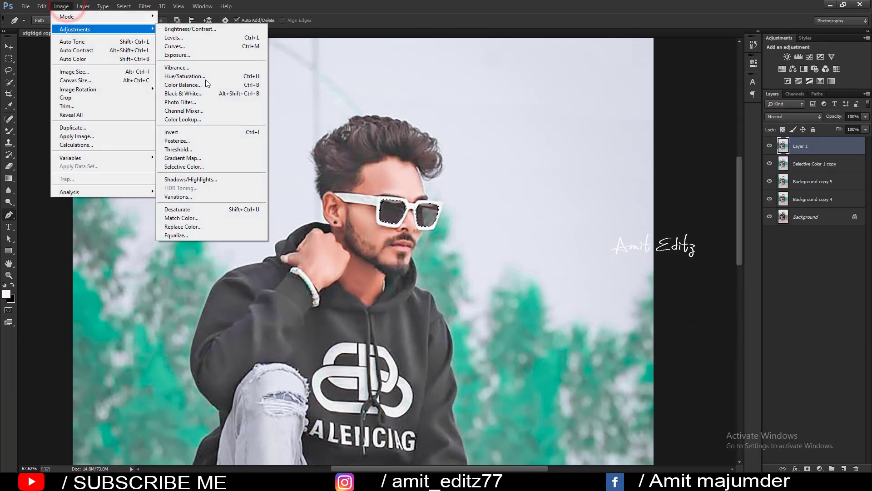
left_click(200, 75)
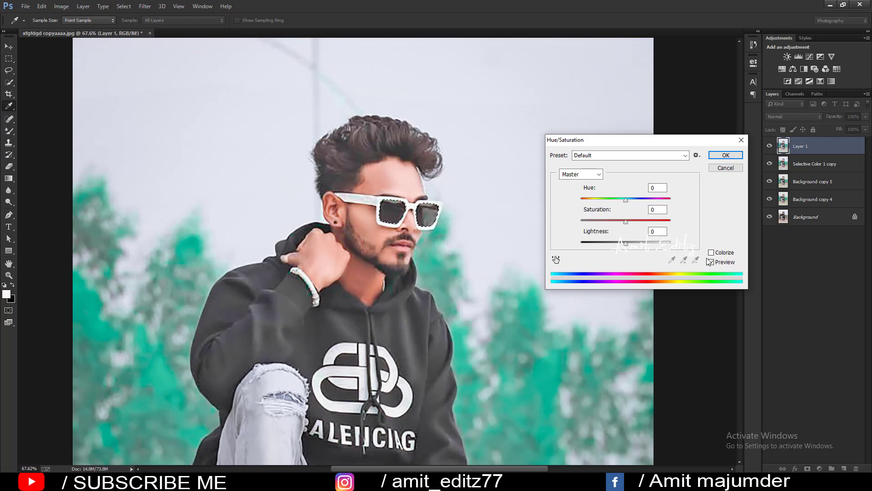
left_click(711, 252)
mouse_move(616, 200)
left_mouse_down()
mouse_move(628, 200)
mouse_move(630, 243)
left_mouse_up()
left_click_drag(629, 199, 645, 222)
left_click(629, 220)
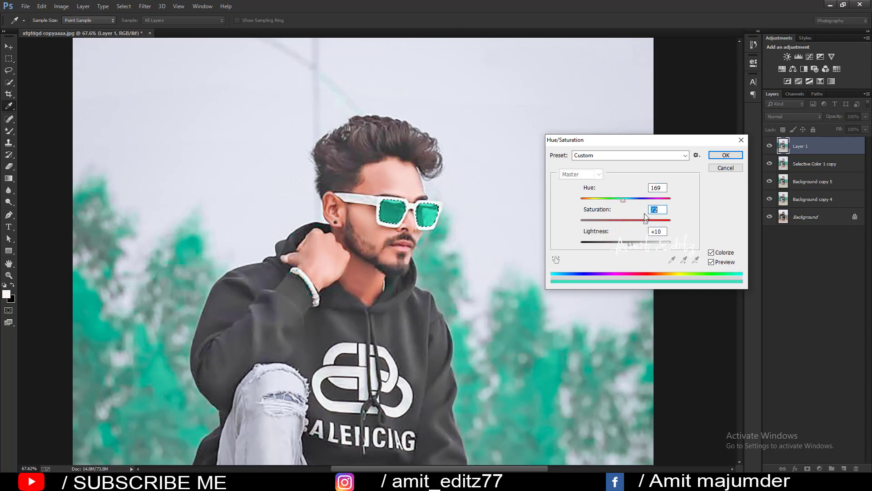
left_click(725, 155)
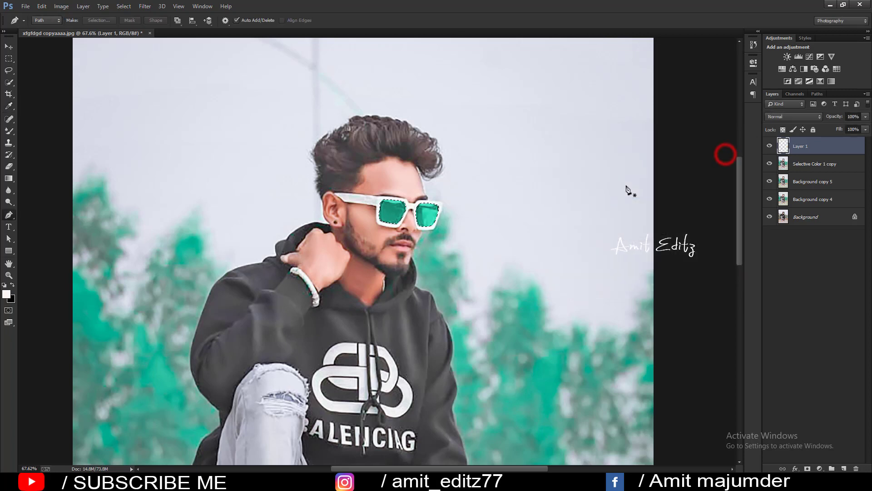
Toggle Layer 1's visibility to compare the grade before and after
scroll(497, 200, "down", 5)
key("p")
scroll(497, 204, "up", 1)
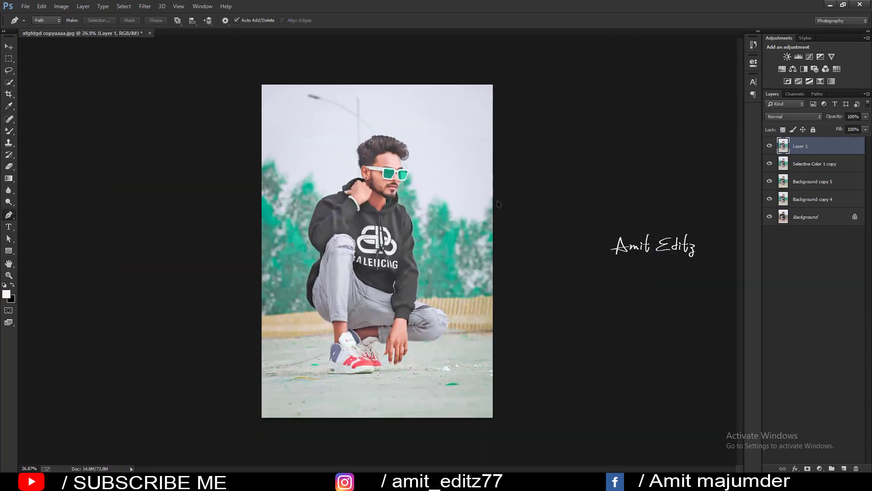
left_click(770, 146)
scroll(448, 191, "up", 1)
scroll(448, 191, "down", 1)
scroll(448, 191, "down", 1)
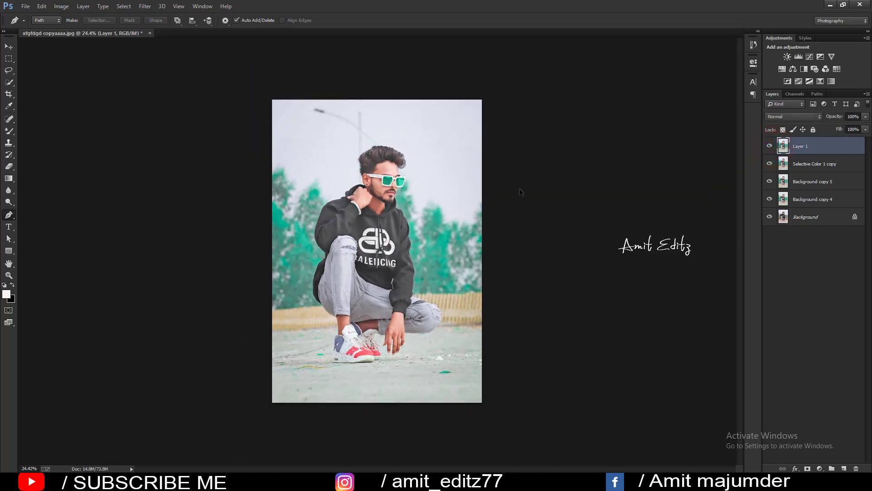
Merge Layer 1 and the grading layers down to Background copy 4, then duplicate it as Layer 1 copy
left_click(822, 164, "ctrl")
left_click(817, 182, "ctrl")
left_click(813, 199, "ctrl")
right_click(808, 199)
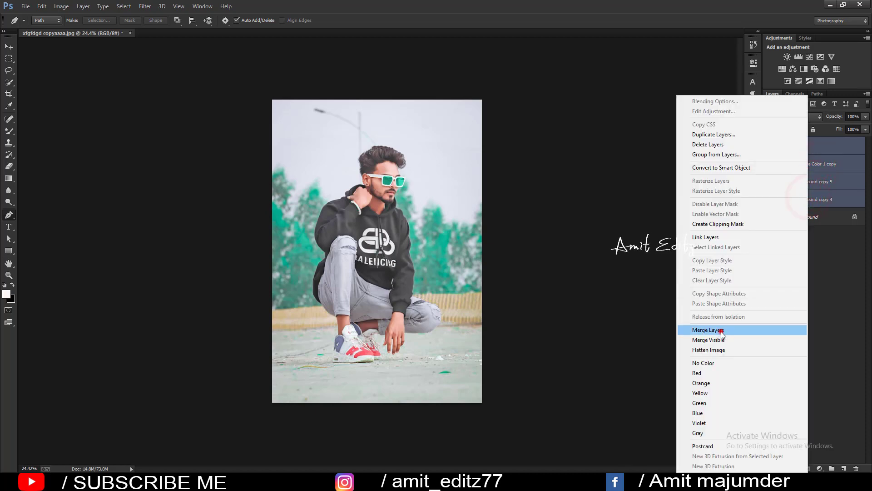
left_click(720, 330)
left_click_drag(808, 148, 844, 468)
In the Camera Raw filter, raise Contrast to 15 and lower Oranges saturation to -13
left_click(144, 6)
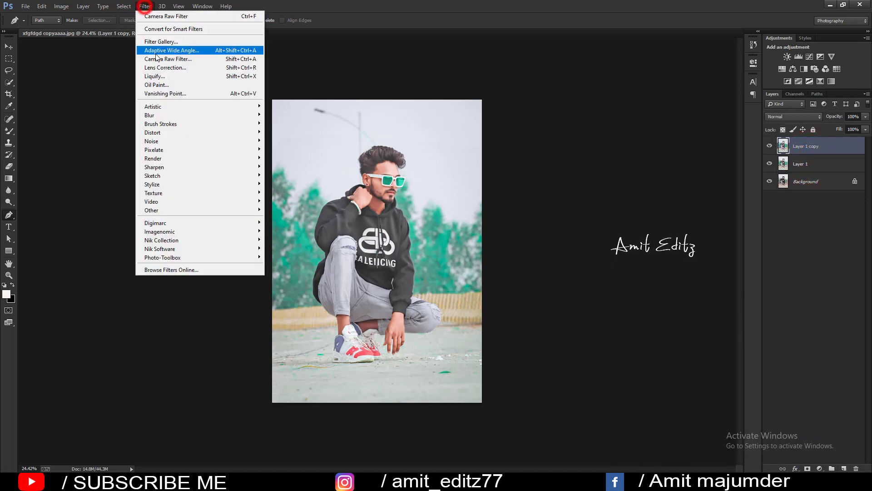
left_click(155, 54)
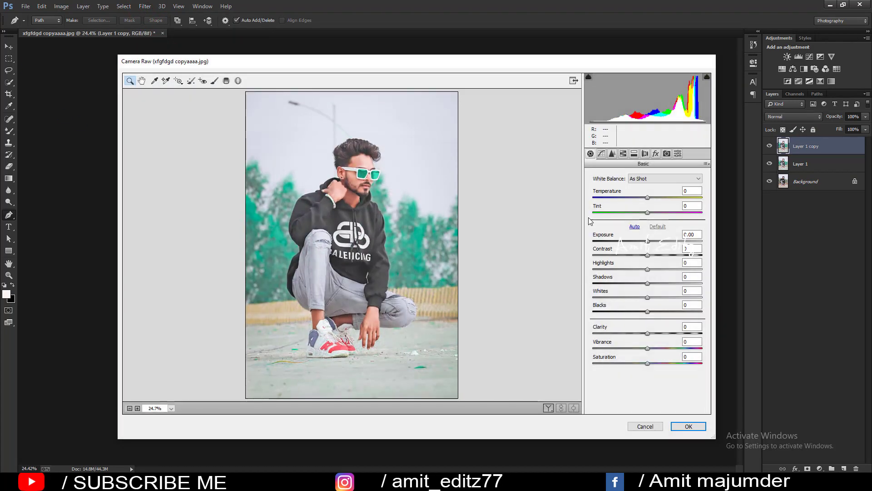
left_click_drag(650, 255, 655, 254)
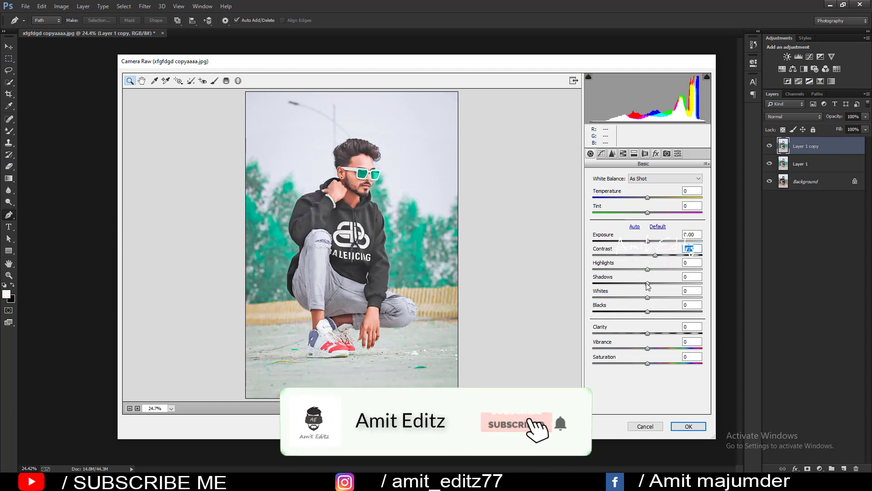
left_click(623, 154)
left_click(616, 189)
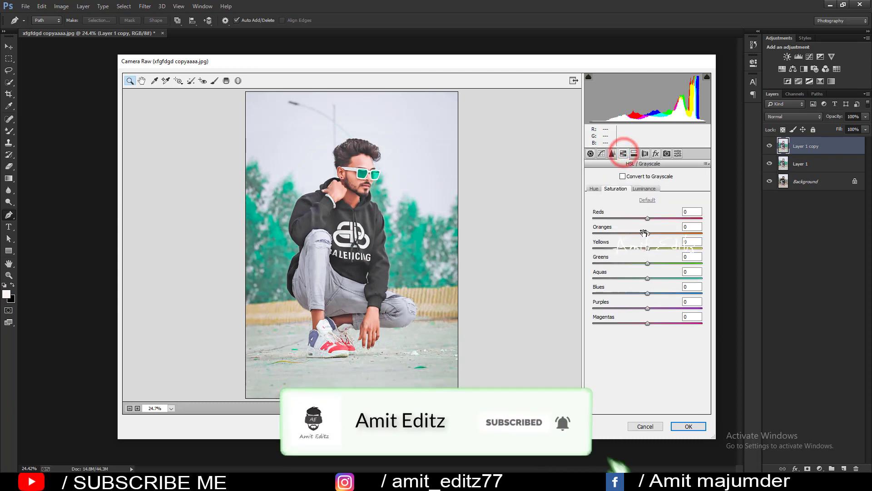
left_click_drag(647, 233, 635, 234)
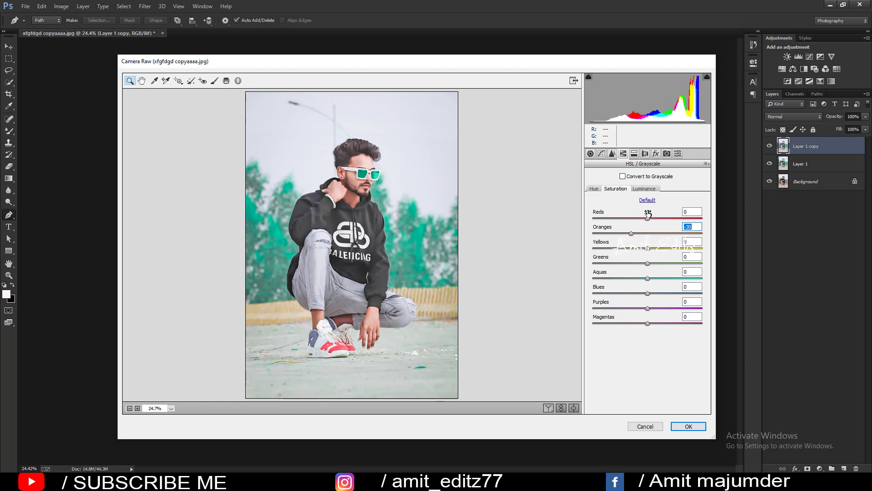
Set Blue Primary Hue to -17 and vignette Amount to -7, check Detail, and apply
left_click(667, 154)
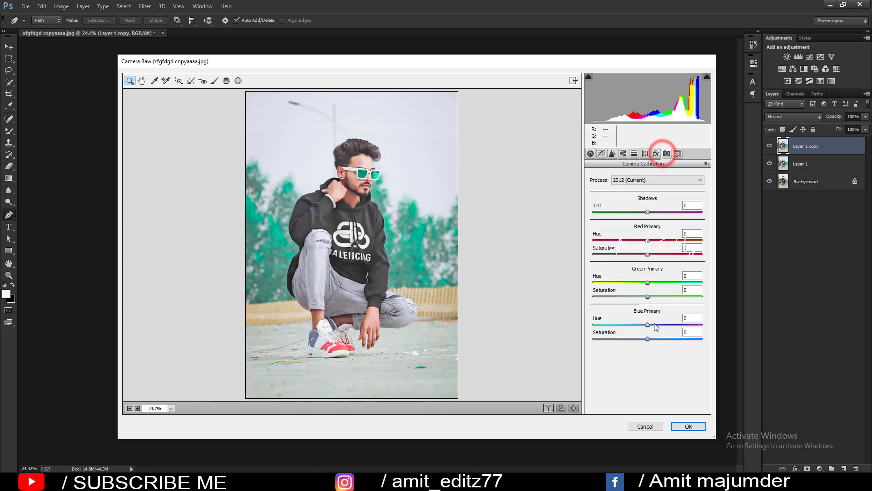
left_click_drag(647, 324, 636, 325)
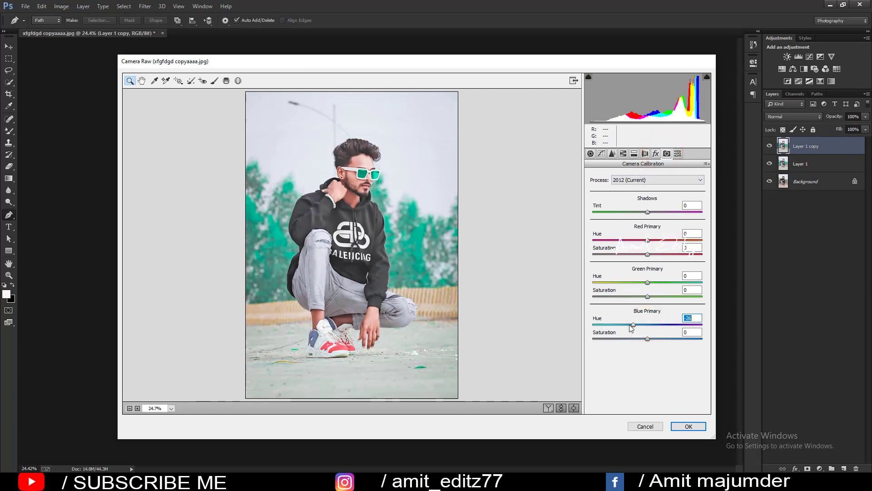
left_click_drag(638, 326, 638, 325)
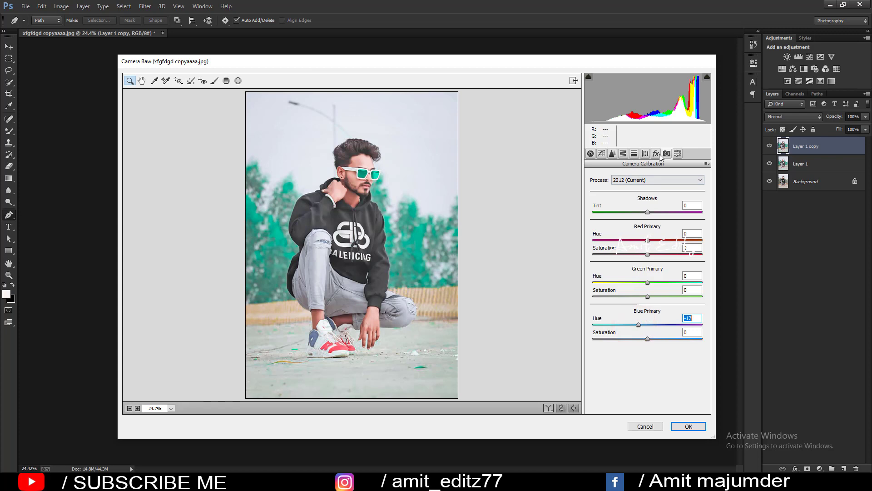
left_click(655, 153)
left_click_drag(648, 270, 644, 271)
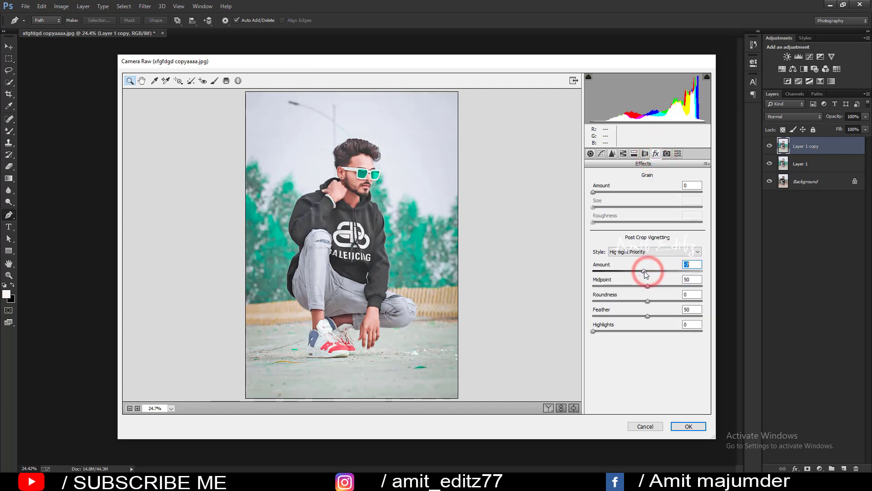
left_click(612, 154)
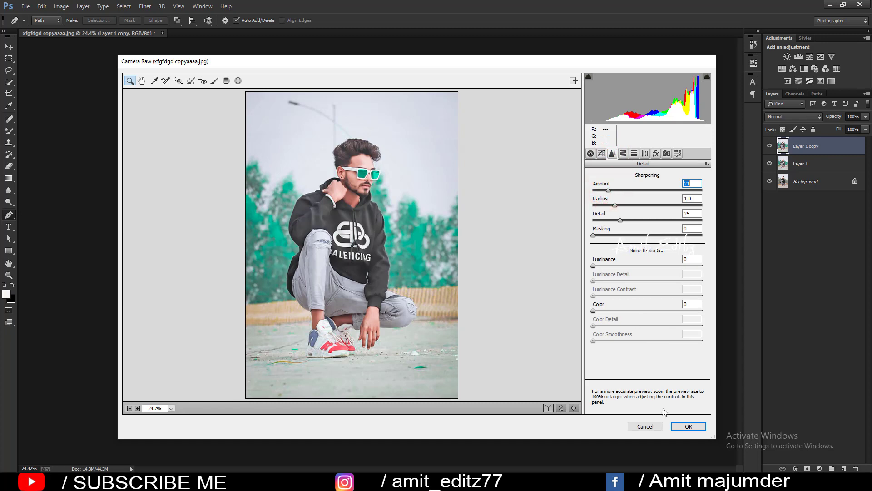
left_click(684, 426)
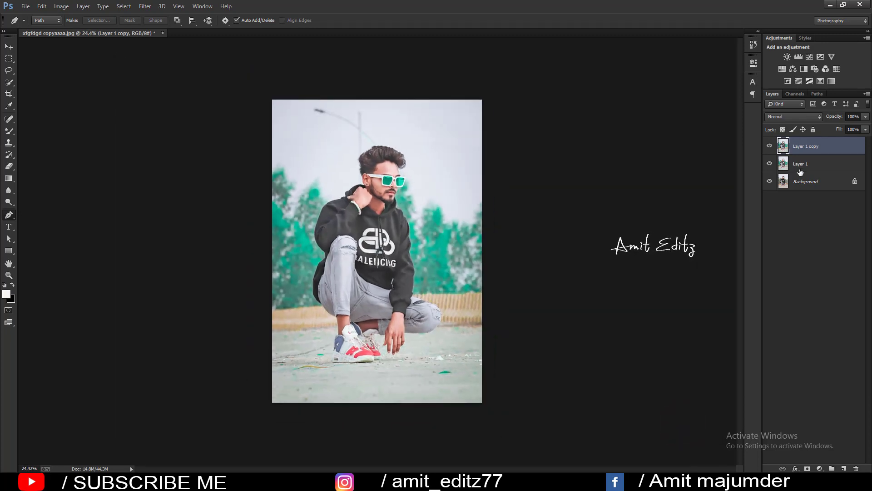
Merge the graded Layer 1 copy with Layer 1
left_click(804, 164, "shift")
right_click(806, 164)
left_click(727, 330)
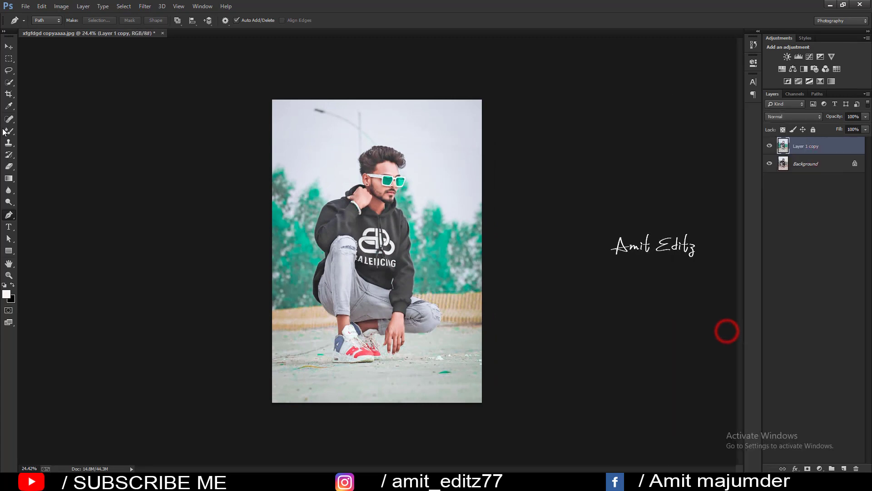
Set up a soft round 146 px brush at 100% opacity
right_click(9, 131)
left_click(26, 129)
right_click(9, 131)
left_click(26, 129)
right_click(377, 202)
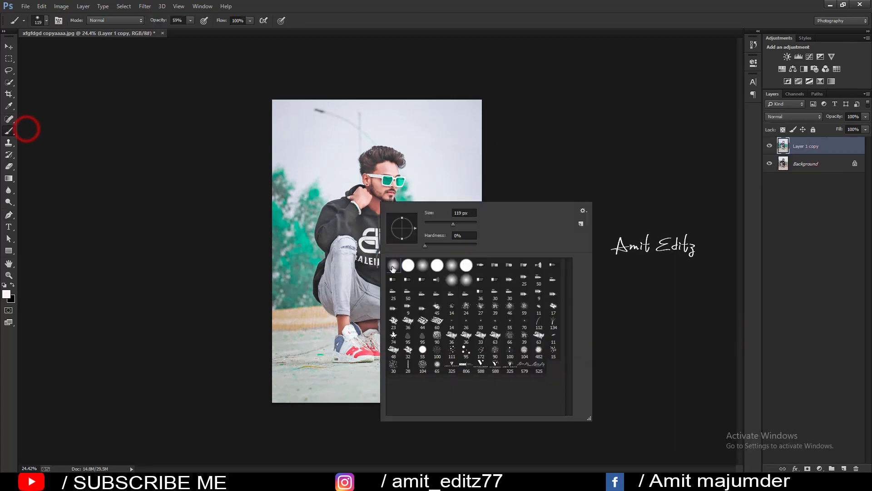
double_click(475, 357)
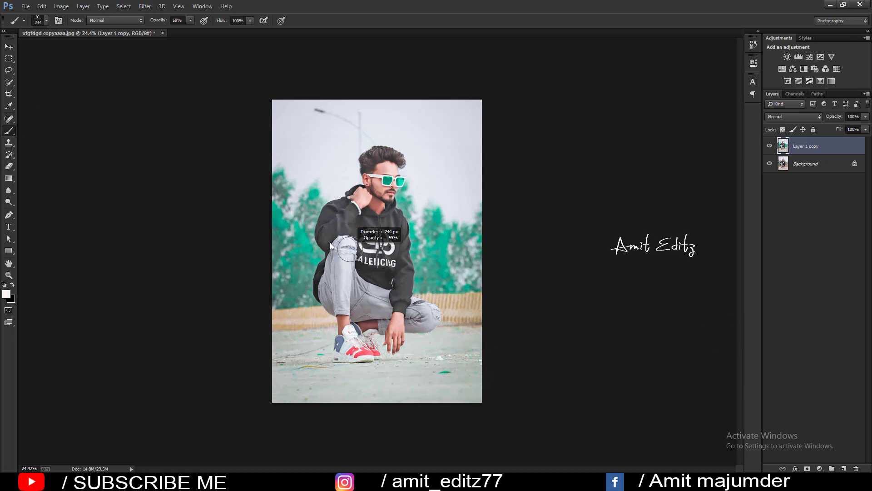
left_click_drag(445, 258, 452, 249)
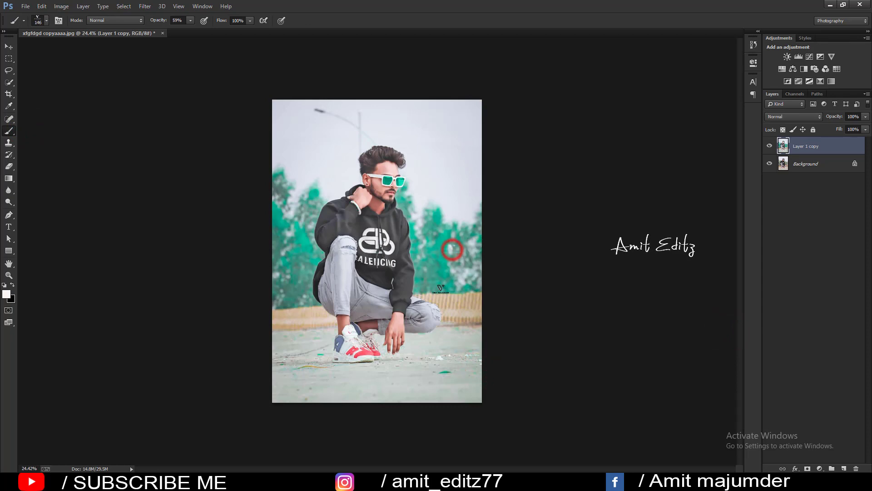
left_click(177, 20)
type("100")
key("Return")
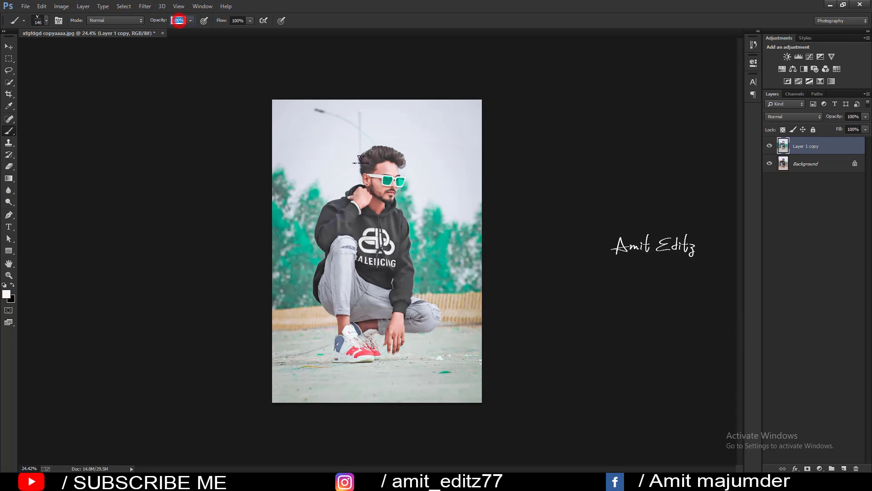
right_click(453, 238)
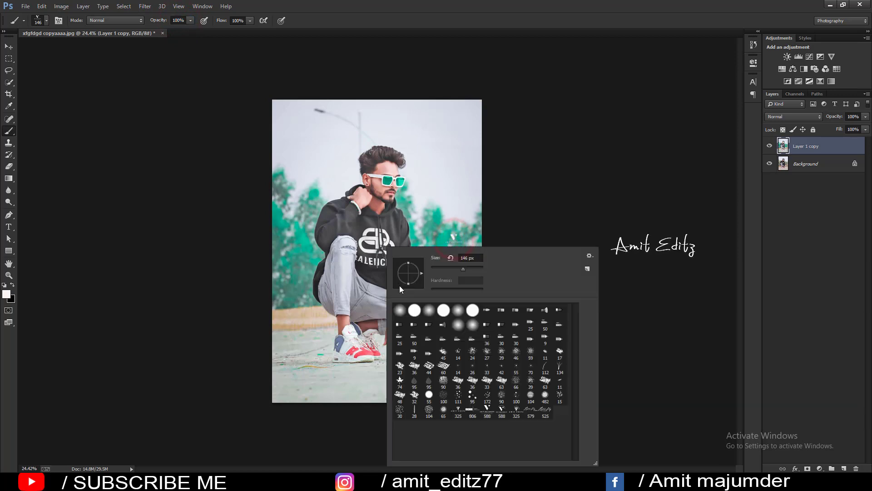
key("Return")
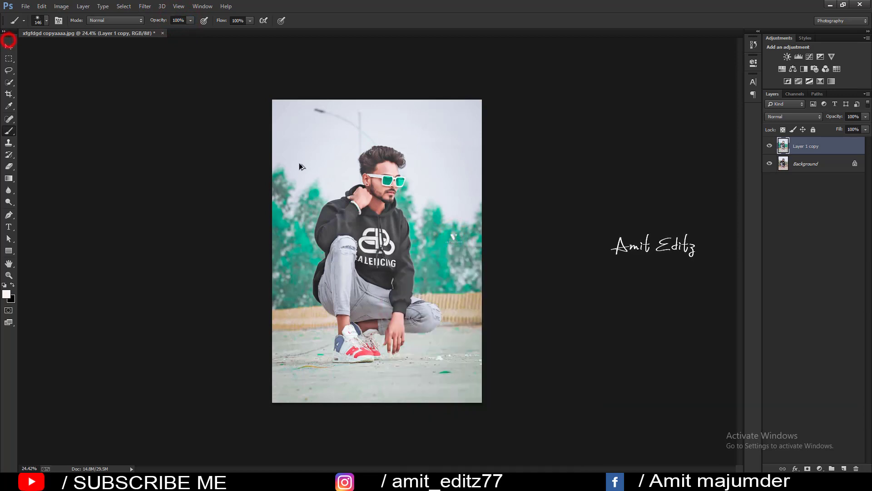
Toggle the graded layer's visibility to compare before and after, leaving the teal grade visible
scroll(377, 251, "up", 1)
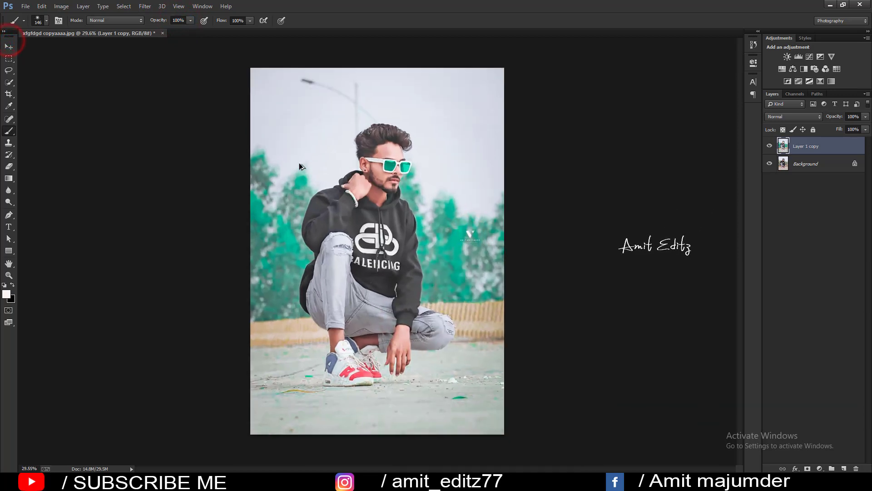
left_click(770, 145)
scroll(439, 158, "up", 1)
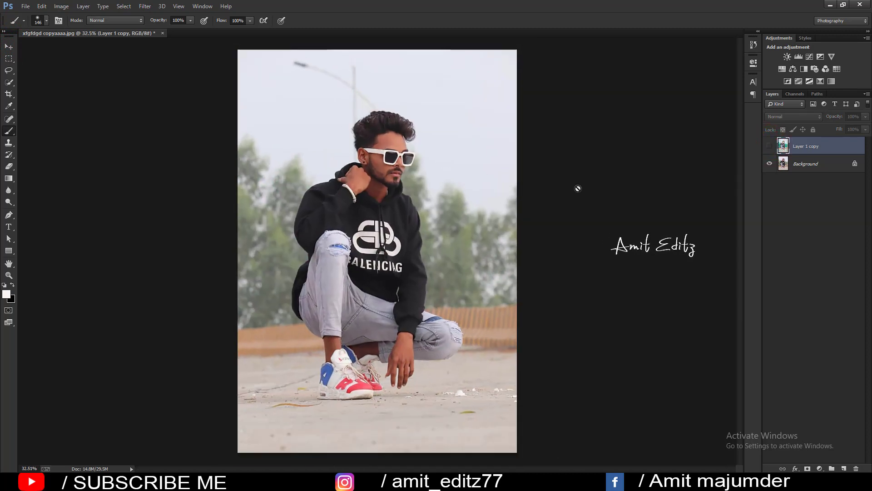
left_click(771, 147)
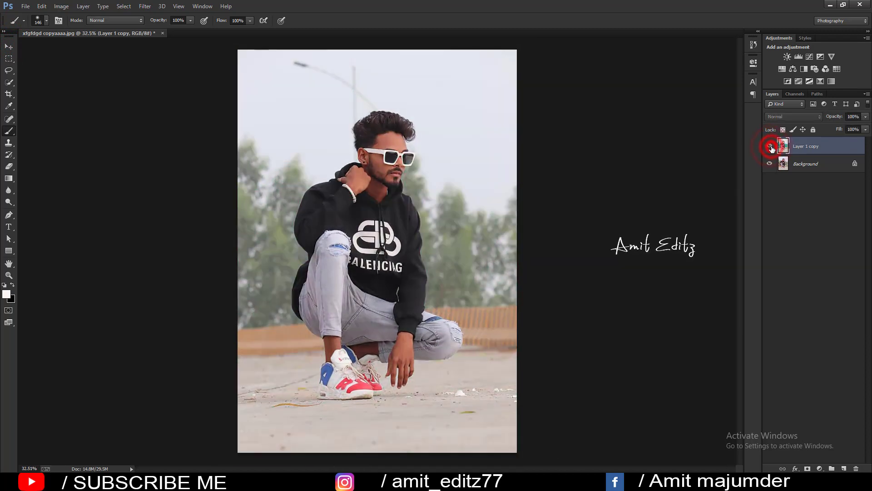
left_click(770, 146)
left_click(771, 146)
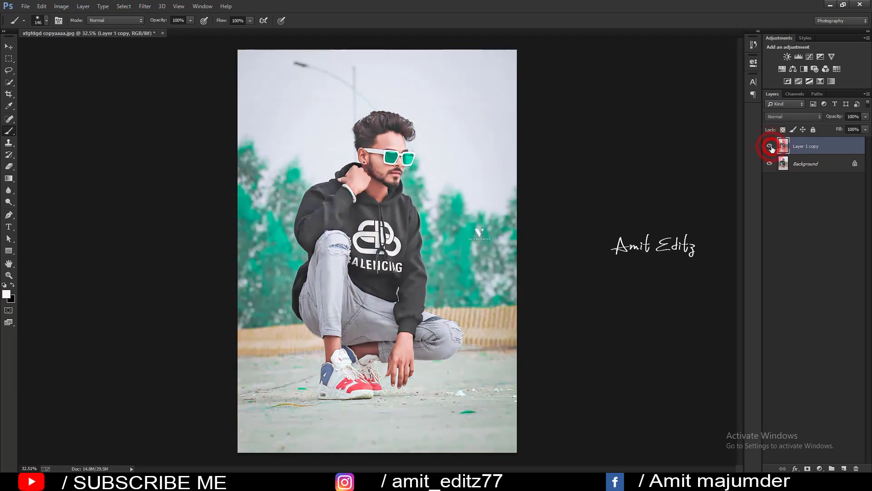
Dodge the midtones over the ankles, knees, jeans and shoes with a 131 px brush
left_click(7, 203)
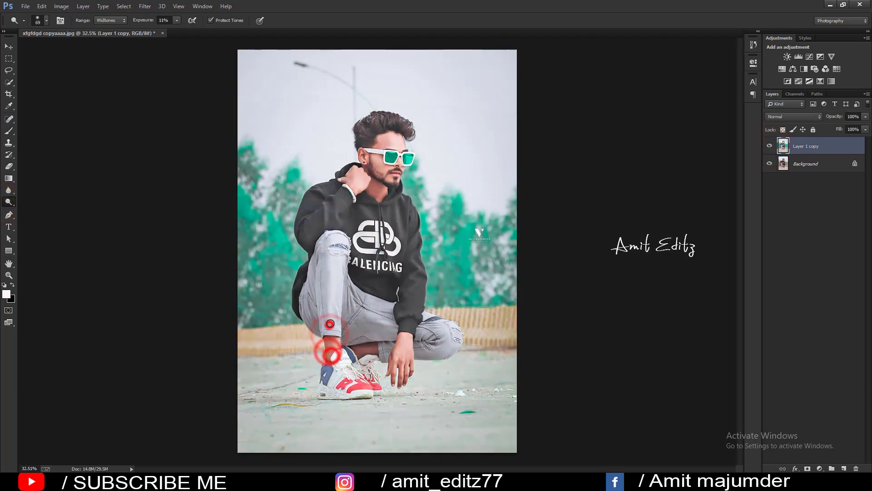
mouse_move(330, 334)
left_mouse_down()
mouse_move(356, 348)
mouse_move(385, 341)
left_mouse_up()
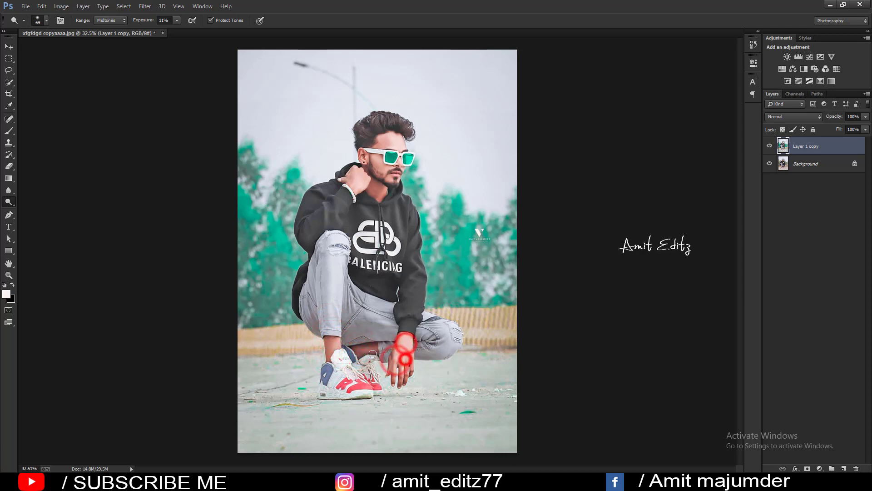
right_click(323, 253, "alt")
left_click_drag(331, 265, 356, 307)
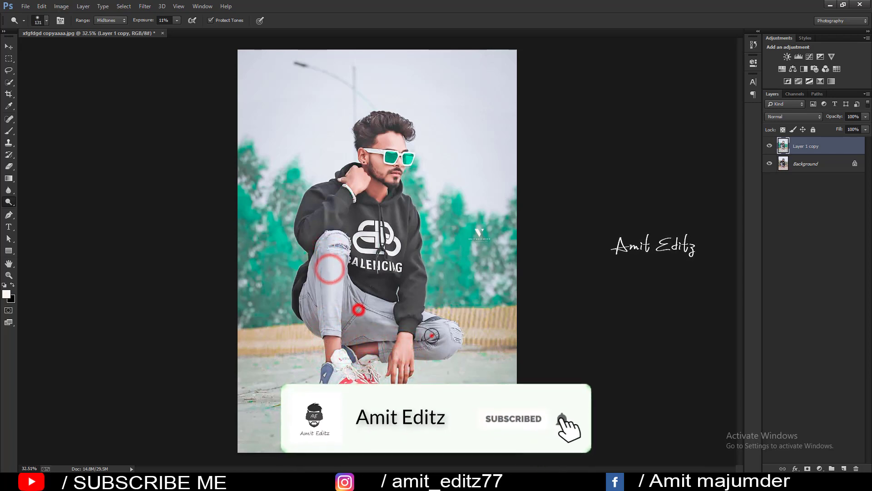
left_click_drag(431, 333, 434, 336)
left_click_drag(407, 248, 413, 259)
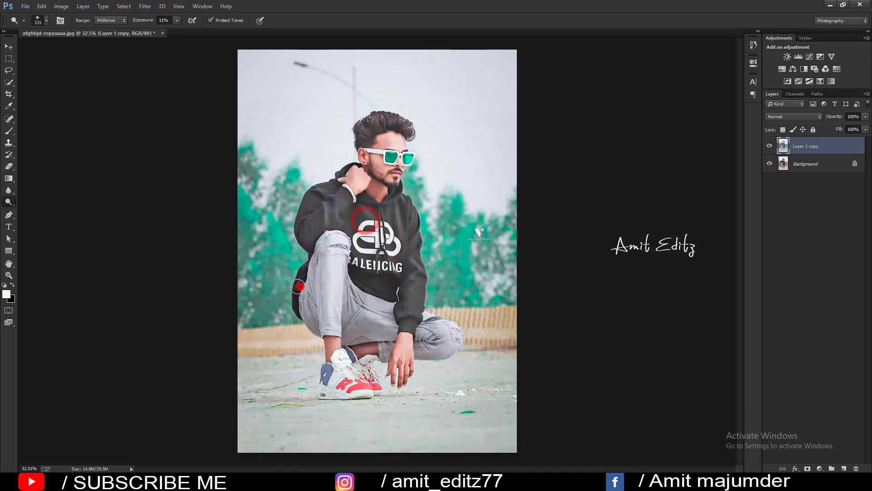
left_click(334, 374)
left_click(375, 360)
key("ctrl+minus")
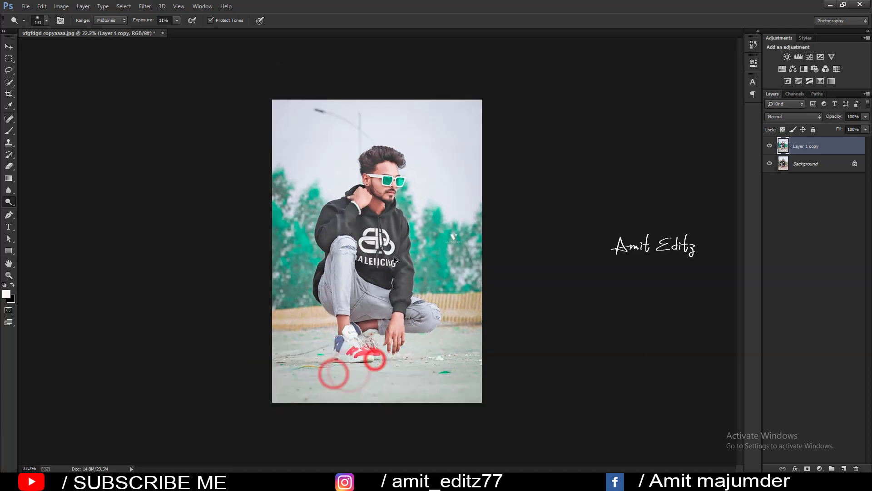
scroll(431, 254, "up", 2)
left_click(770, 145)
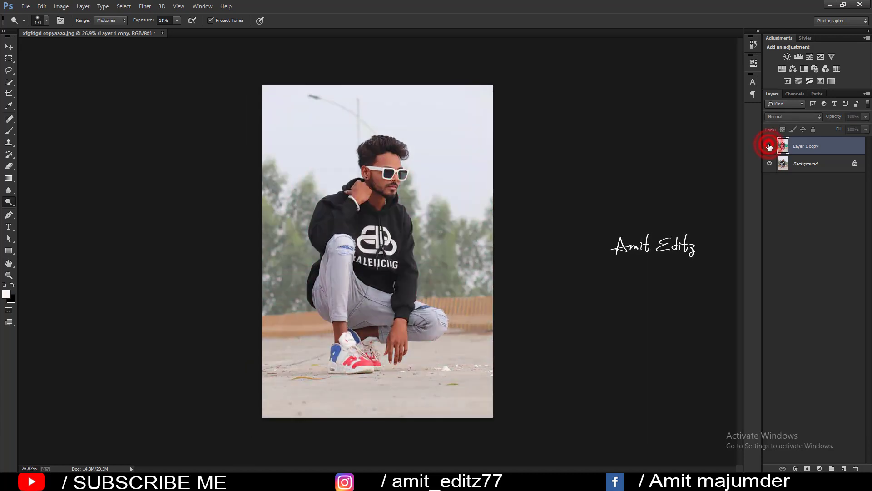
left_click(769, 145)
scroll(456, 199, "up", 1)
scroll(456, 199, "down", 1)
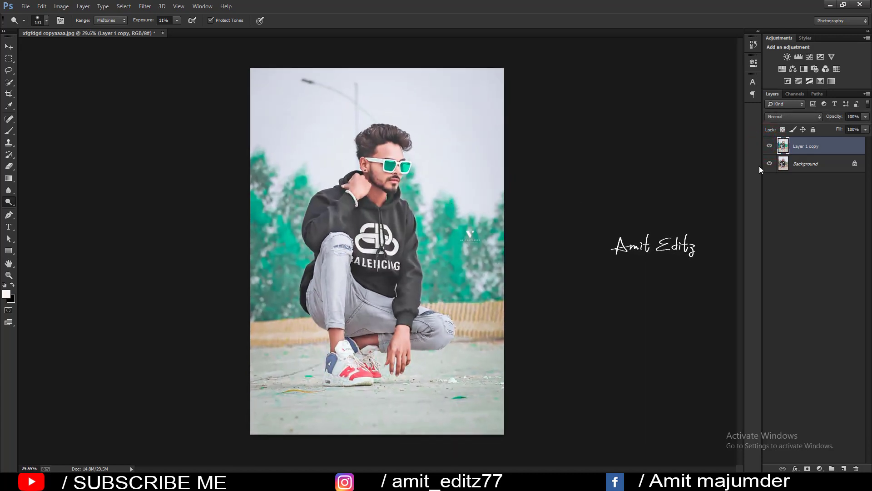
left_click(769, 146)
left_click(769, 146)
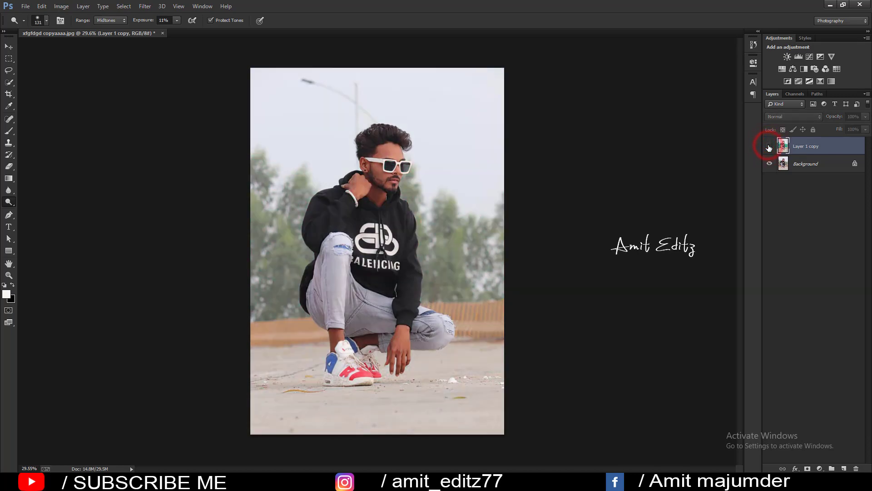
left_click(769, 147)
scroll(552, 202, "up", 1)
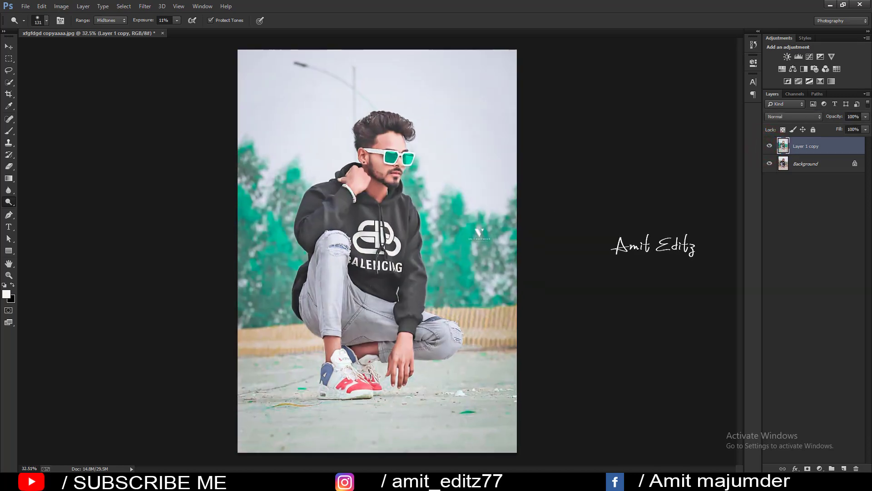